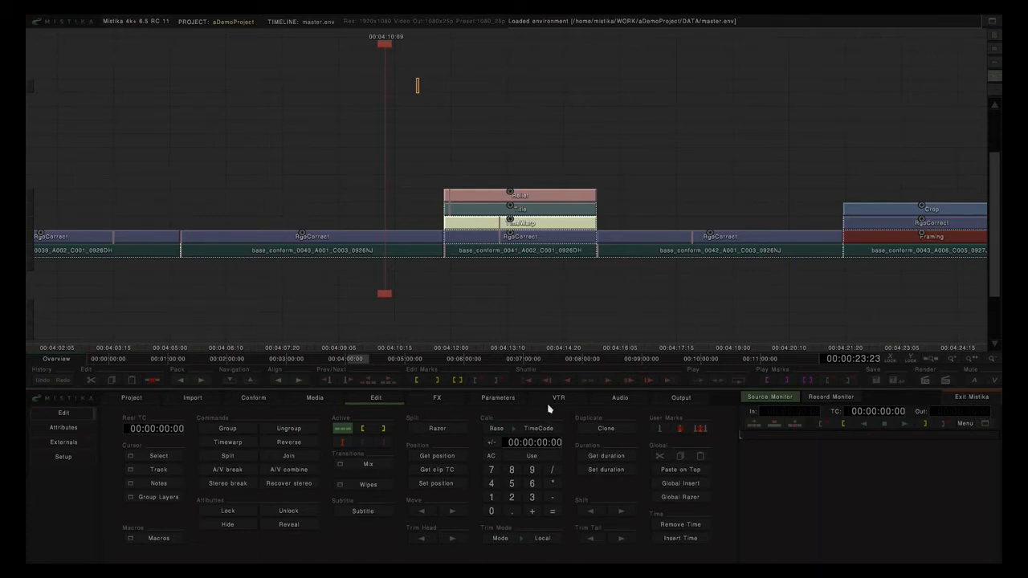
# Open the output render settings and move the timeline position to 00:04:05:14.
pyautogui.click(681, 402)
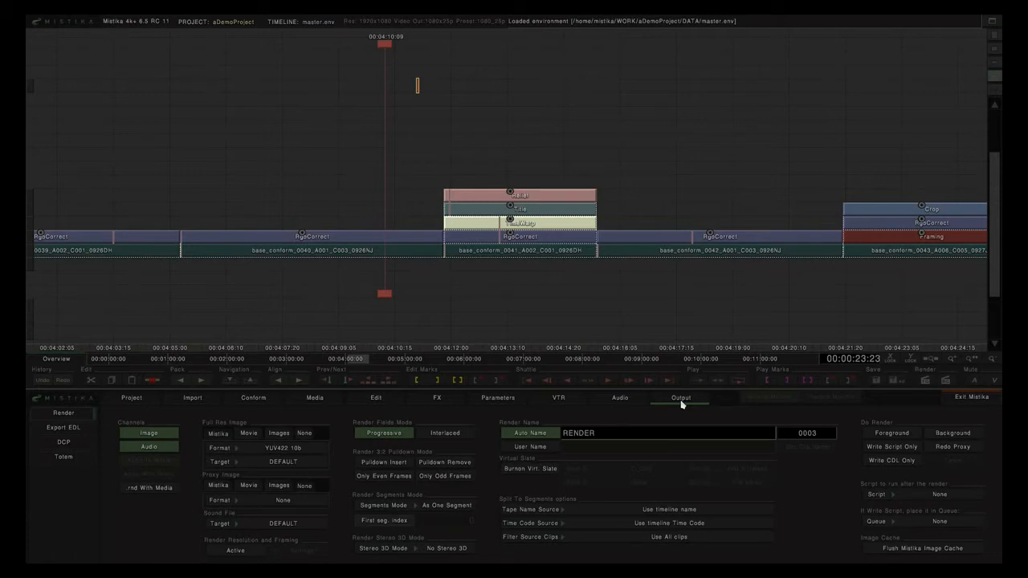
pyautogui.moveTo(468, 137); pyautogui.dragTo(475, 138)
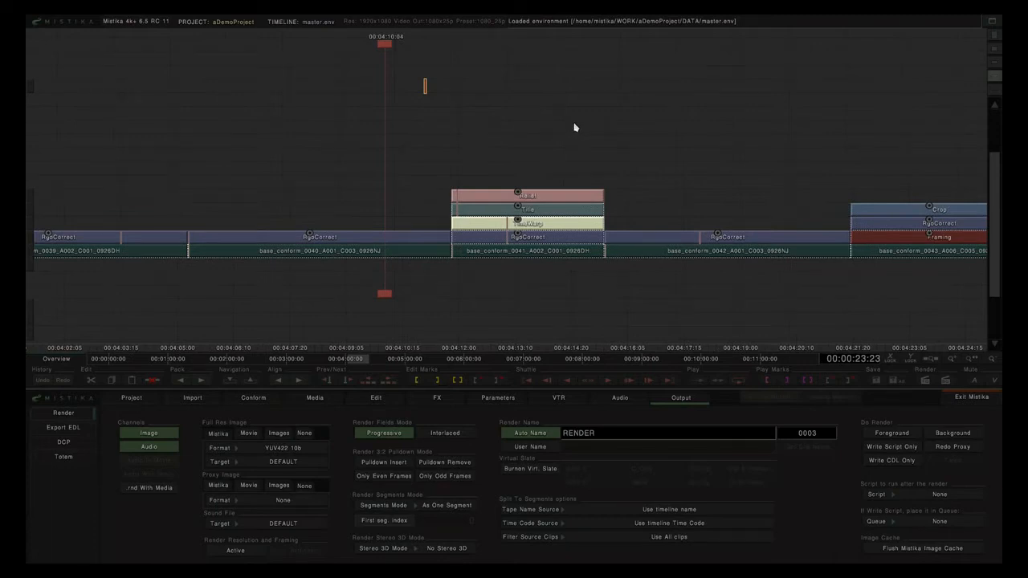
pyautogui.moveTo(56, 219); pyautogui.dragTo(406, 216)
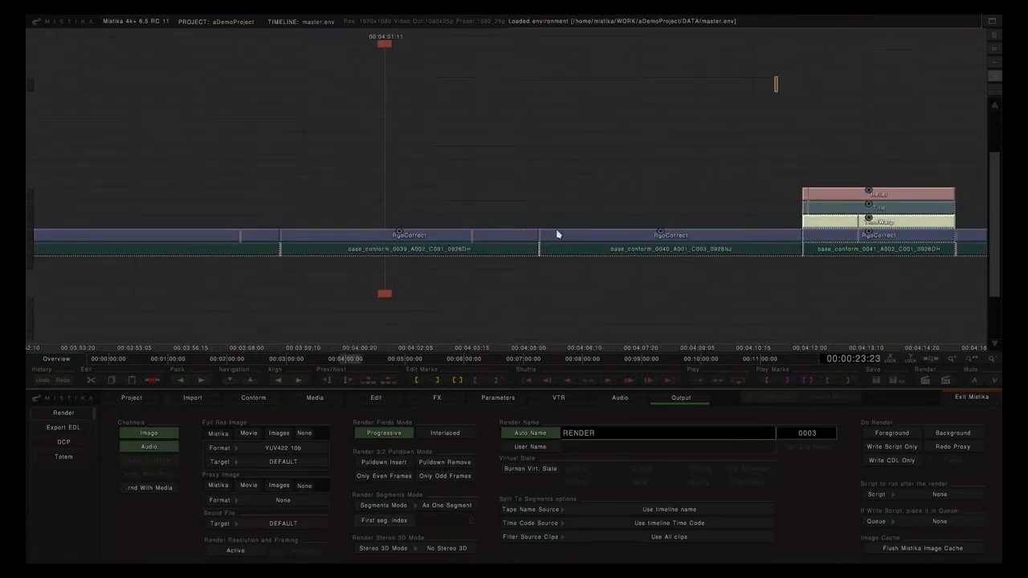
pyautogui.moveTo(581, 197); pyautogui.dragTo(539, 198)
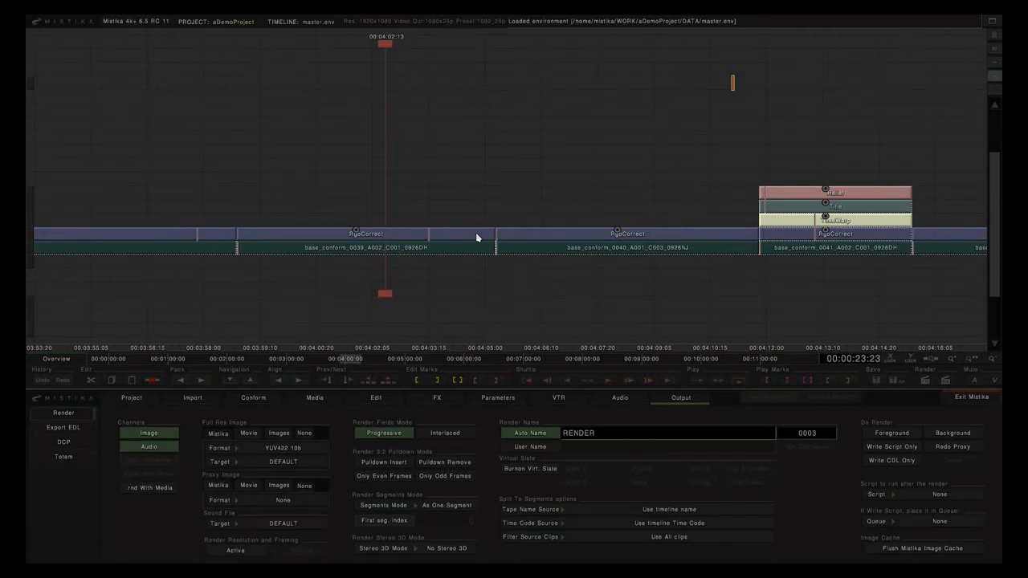
pyautogui.moveTo(477, 211); pyautogui.dragTo(409, 211)
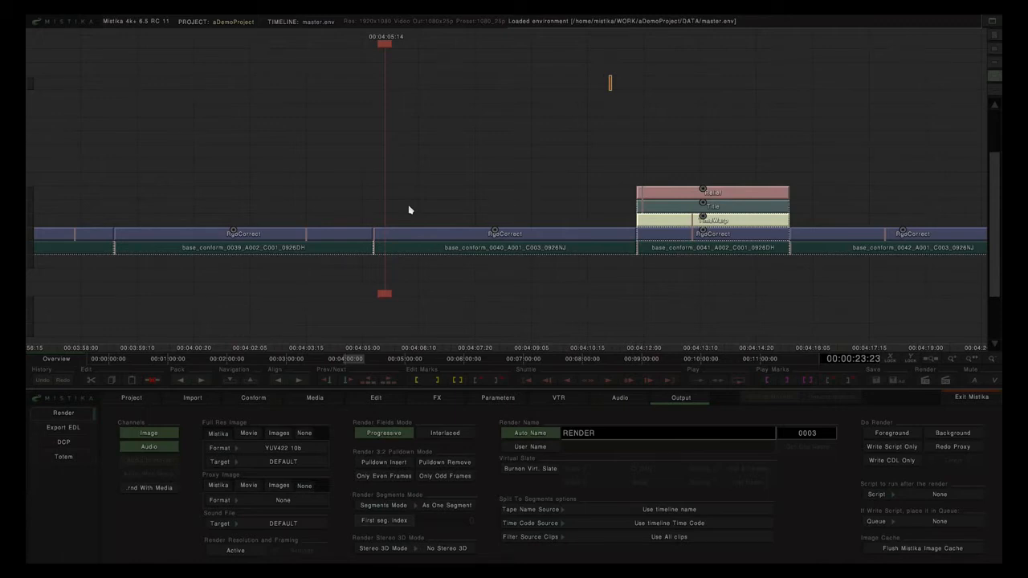
# Toggle the Image and Audio render channels off and back on.
pyautogui.click(151, 435)
pyautogui.click(150, 448)
pyautogui.click(153, 436)
pyautogui.click(154, 444)
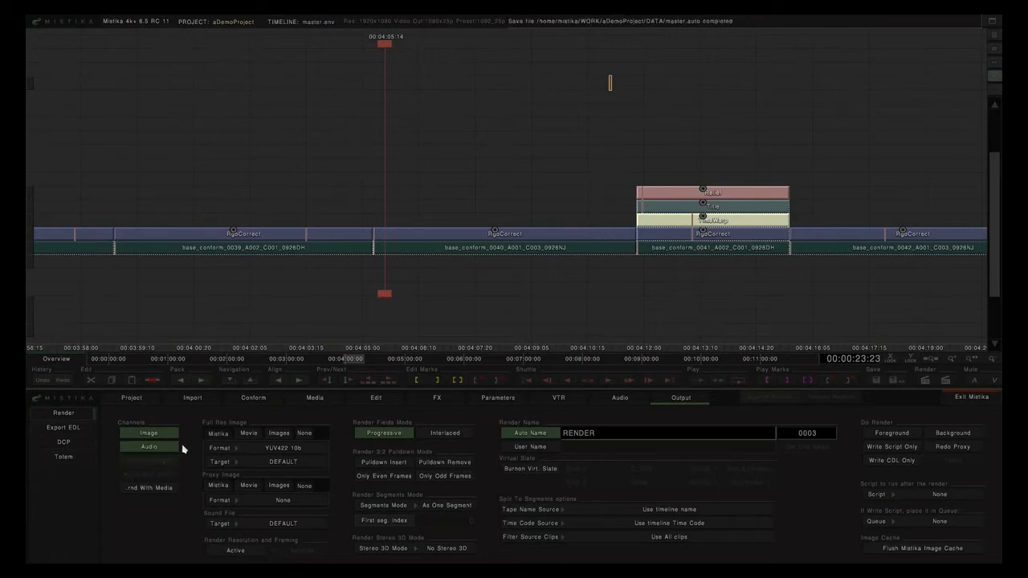
# Switch the full-res render to Movie, try Audio In Movie and Audio With Movie, and leave both options off.
pyautogui.click(250, 434)
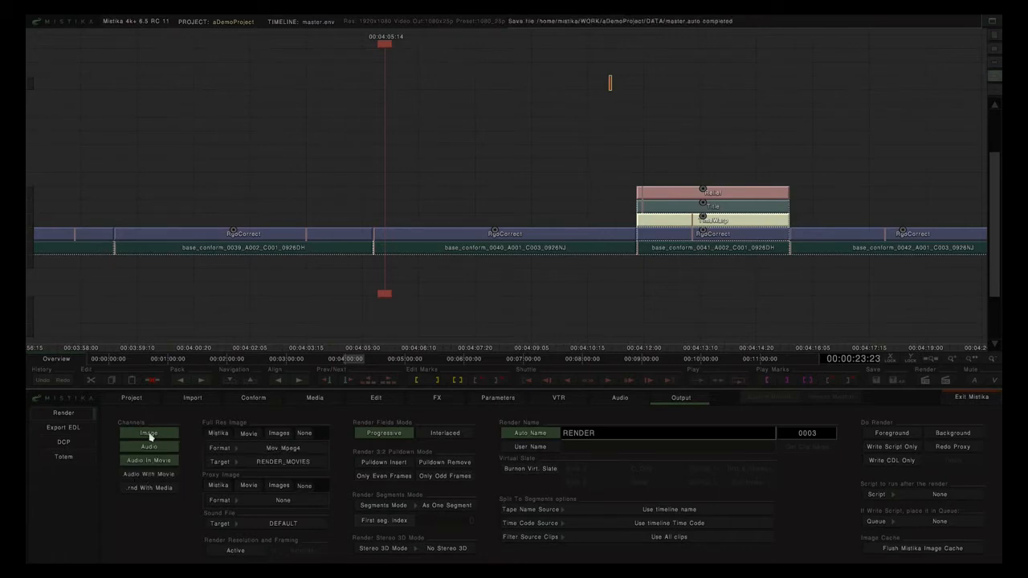
pyautogui.click(150, 460)
pyautogui.click(153, 463)
pyautogui.click(152, 476)
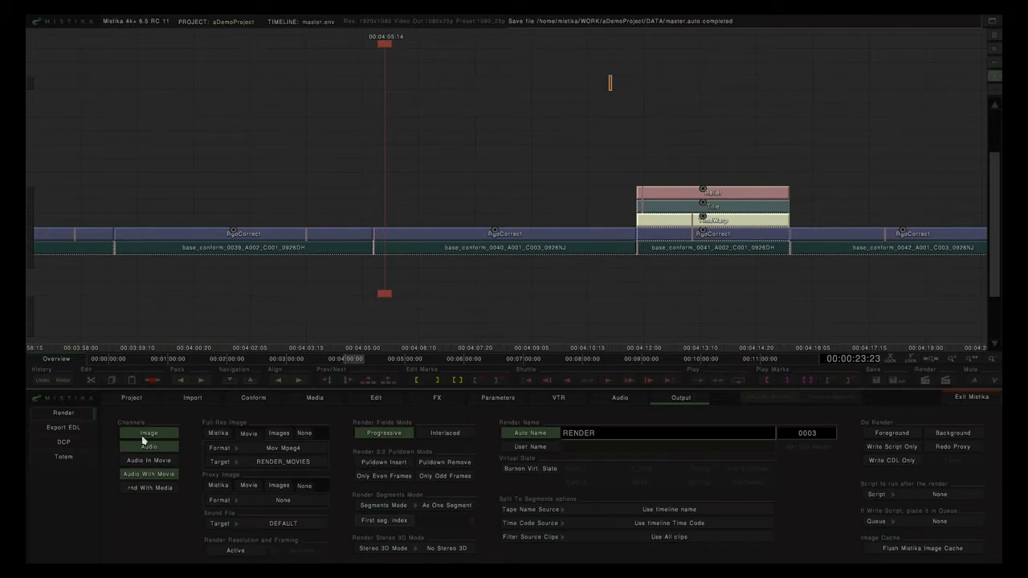
pyautogui.click(148, 477)
pyautogui.click(152, 488)
# Look at the full-res Mistika output option and set the output back to Movie with the Mov Mpeg4 format.
pyautogui.click(218, 433)
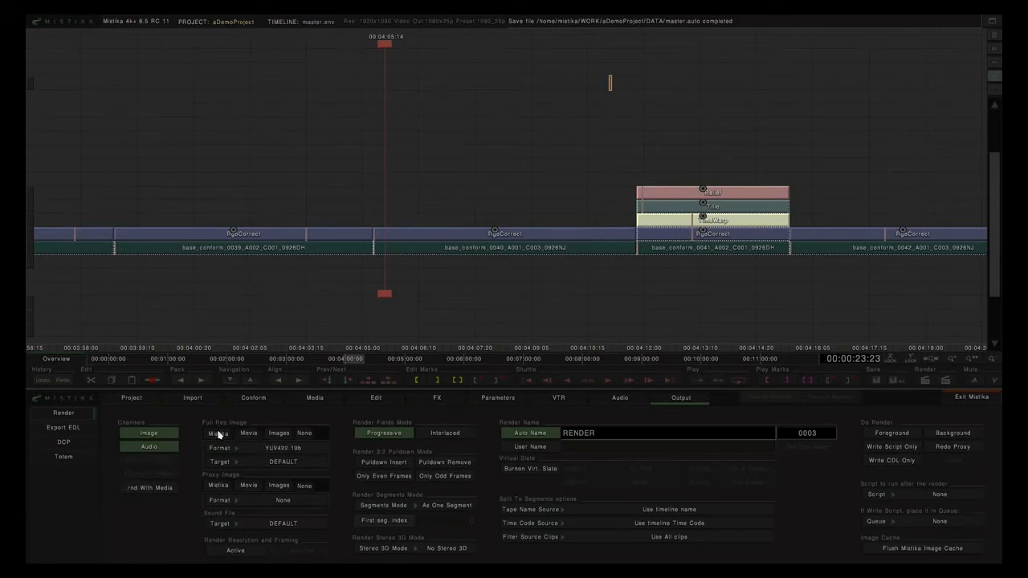
pyautogui.click(260, 450)
pyautogui.click(249, 434)
pyautogui.click(269, 448)
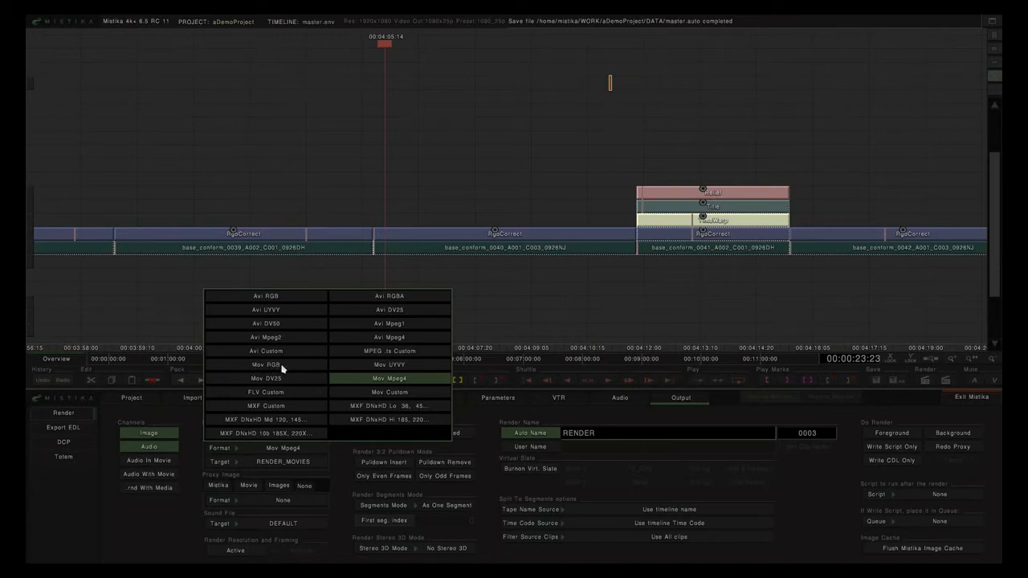
pyautogui.click(391, 380)
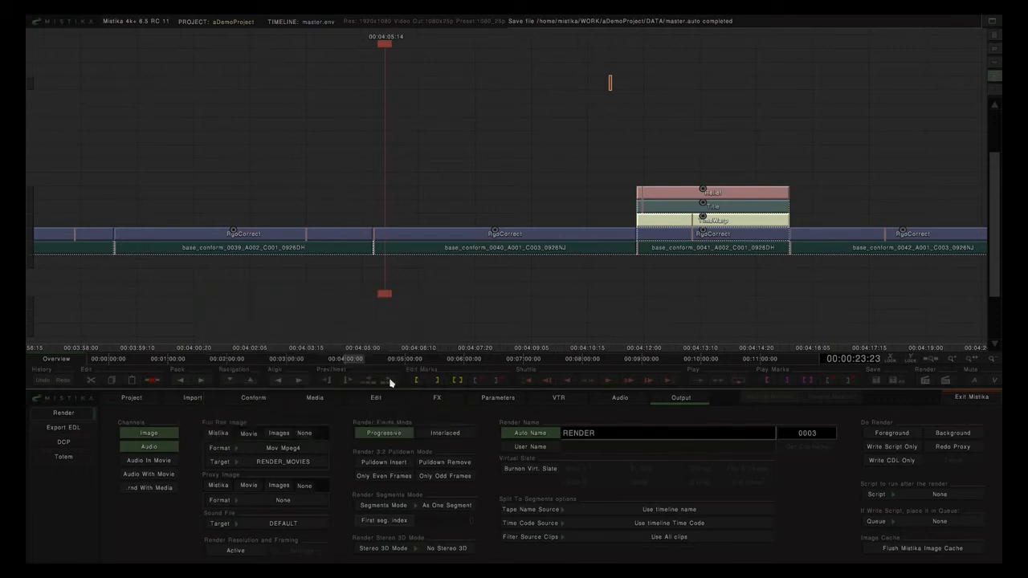
pyautogui.click(289, 450)
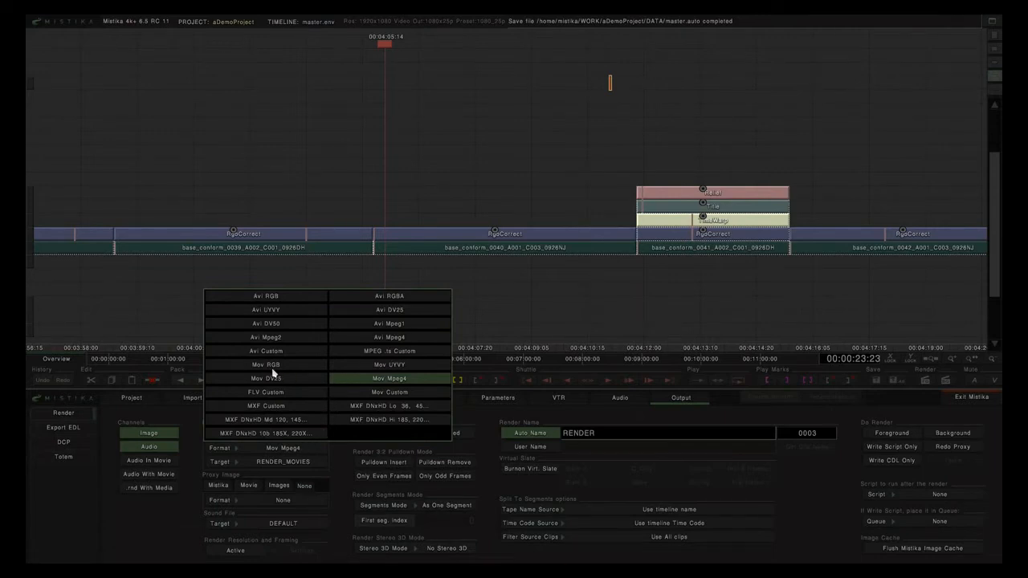
pyautogui.click(352, 383)
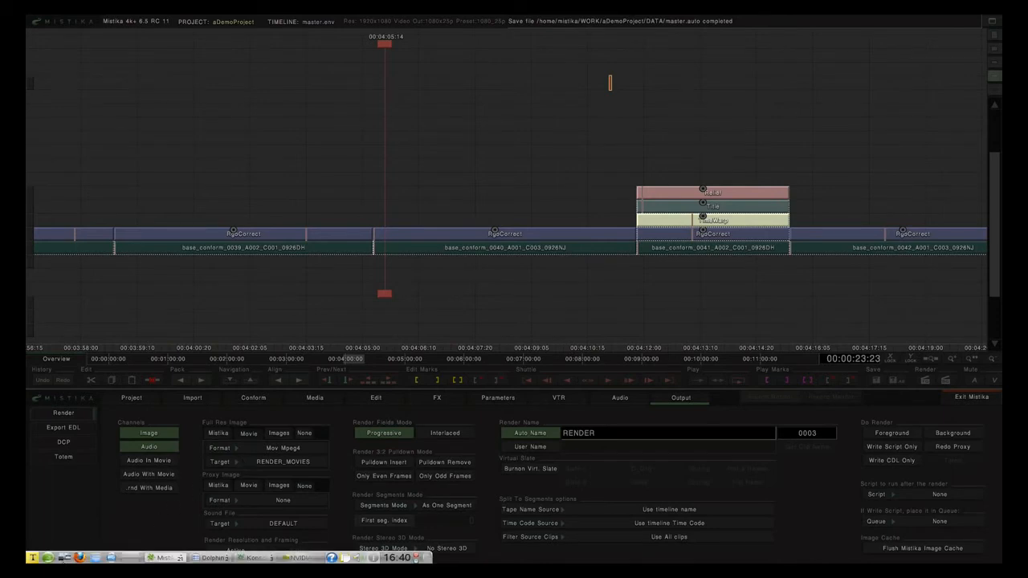
# Launch the WinFF converter, examine its available conversion target formats, and close it.
pyautogui.click(48, 557)
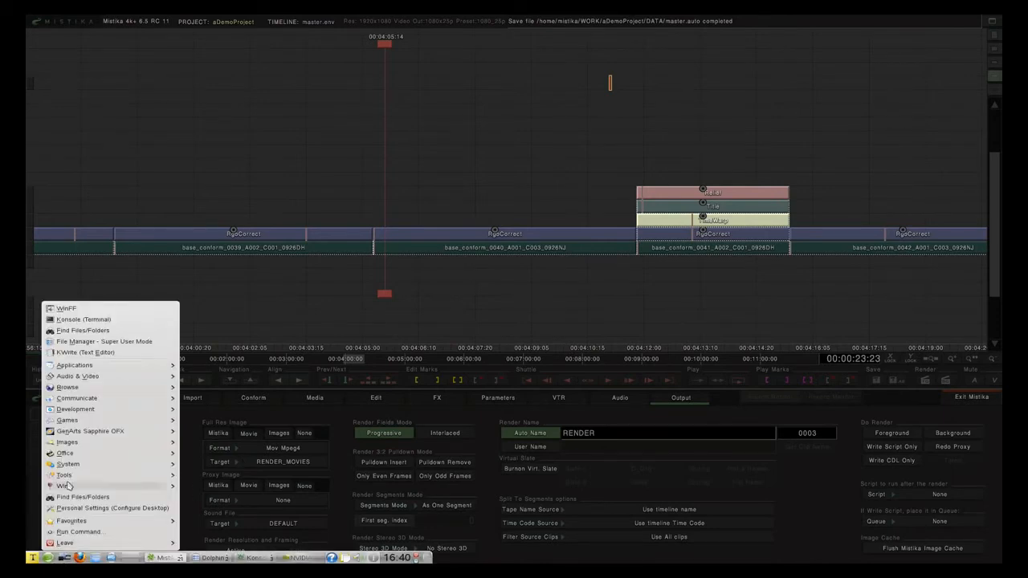
pyautogui.moveTo(100, 378)
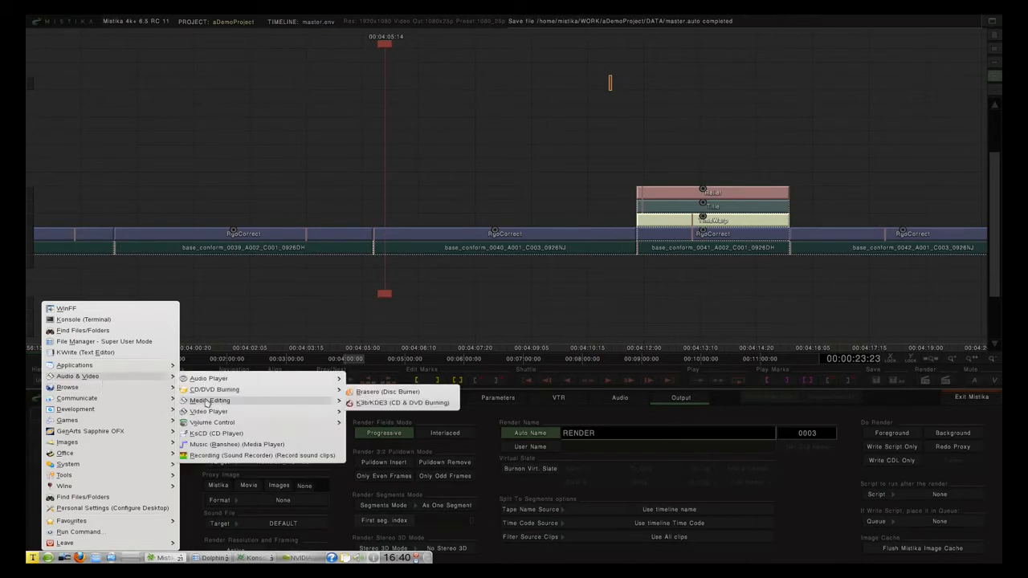
pyautogui.moveTo(302, 406)
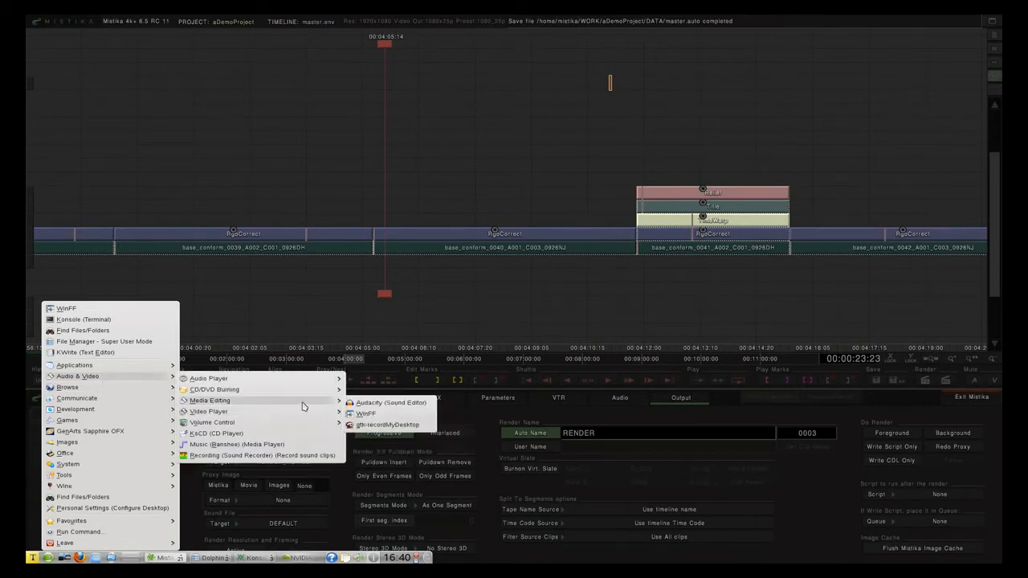
pyautogui.click(381, 415)
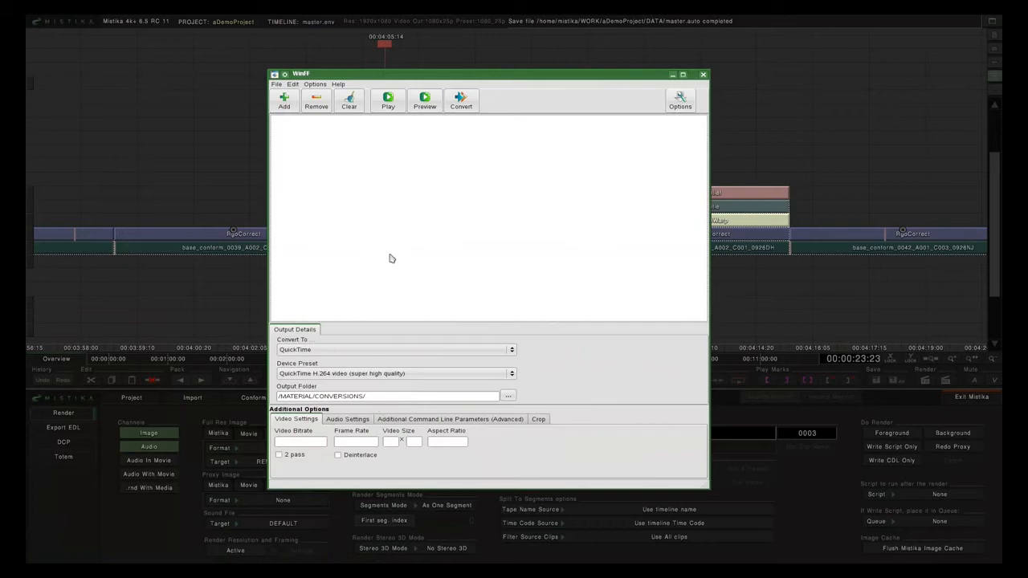
pyautogui.click(408, 351)
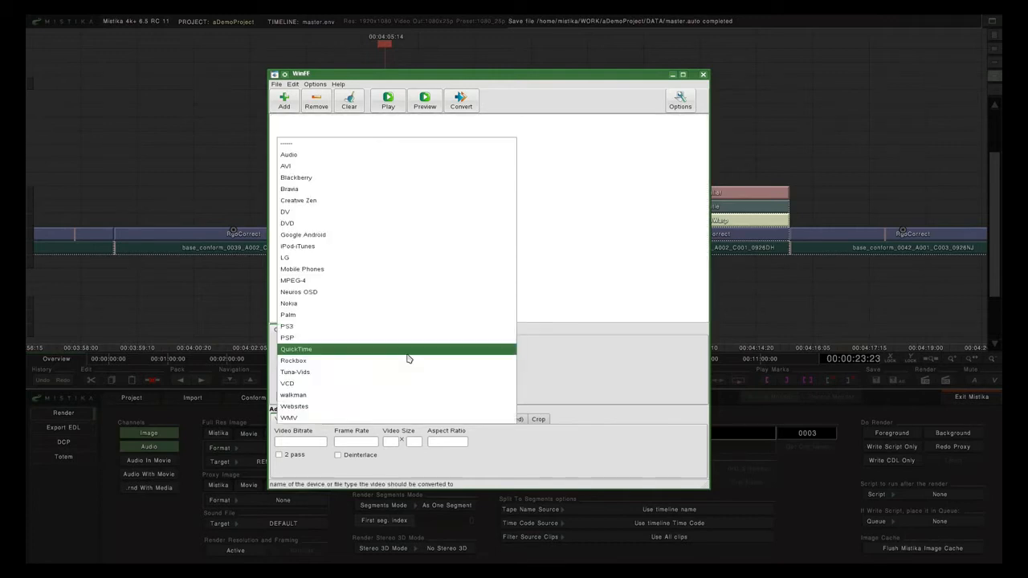
pyautogui.click(583, 346)
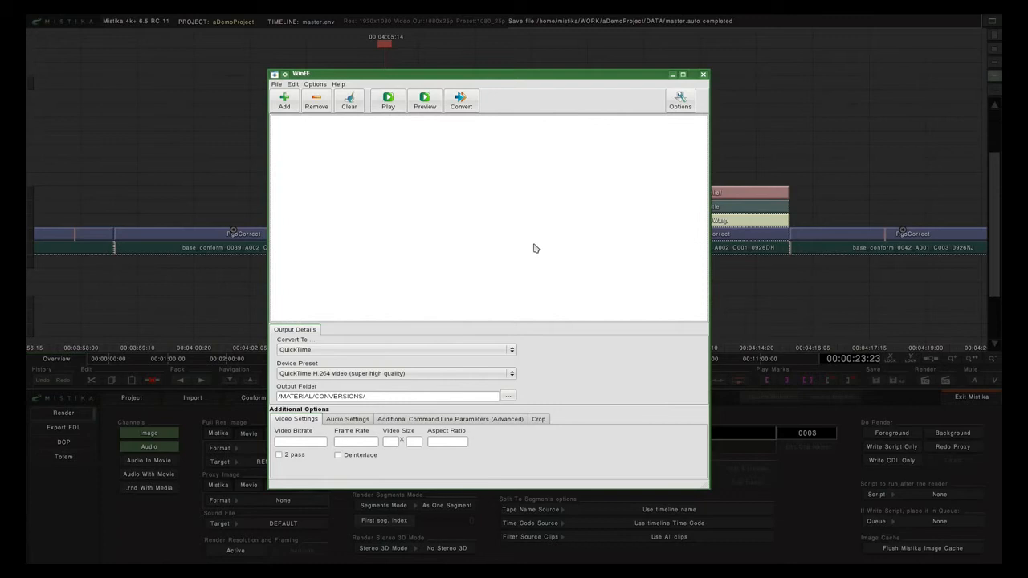
pyautogui.click(703, 75)
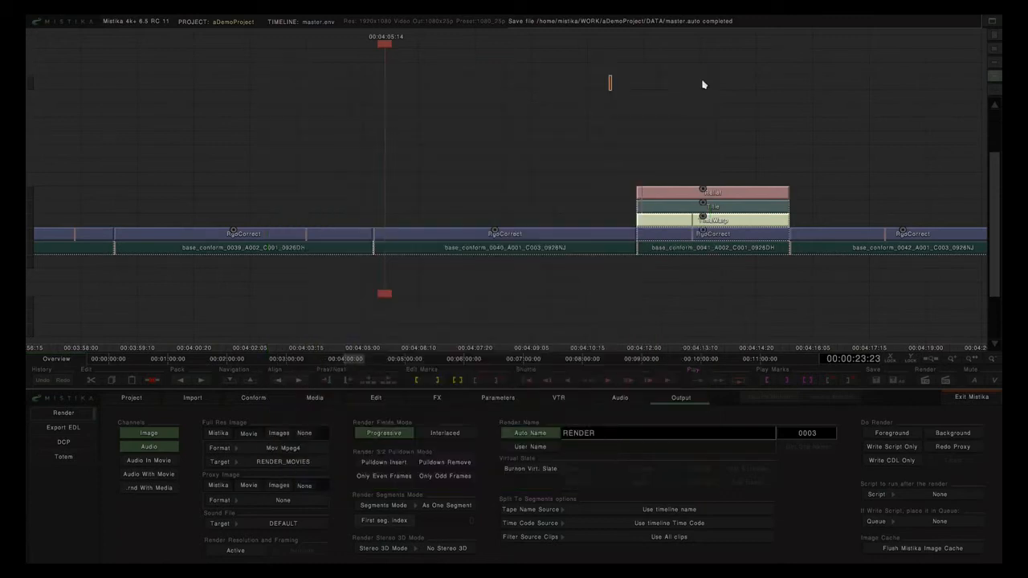
# Switch the full-res output to Images, review the image sequence formats, and set the output to None.
pyautogui.click(278, 433)
pyautogui.click(268, 448)
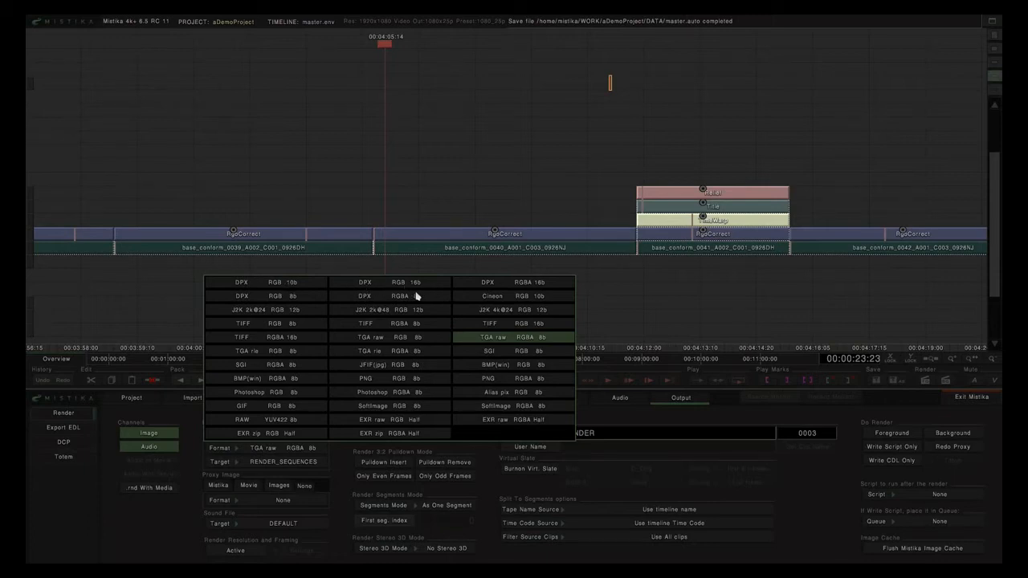
pyautogui.click(399, 367)
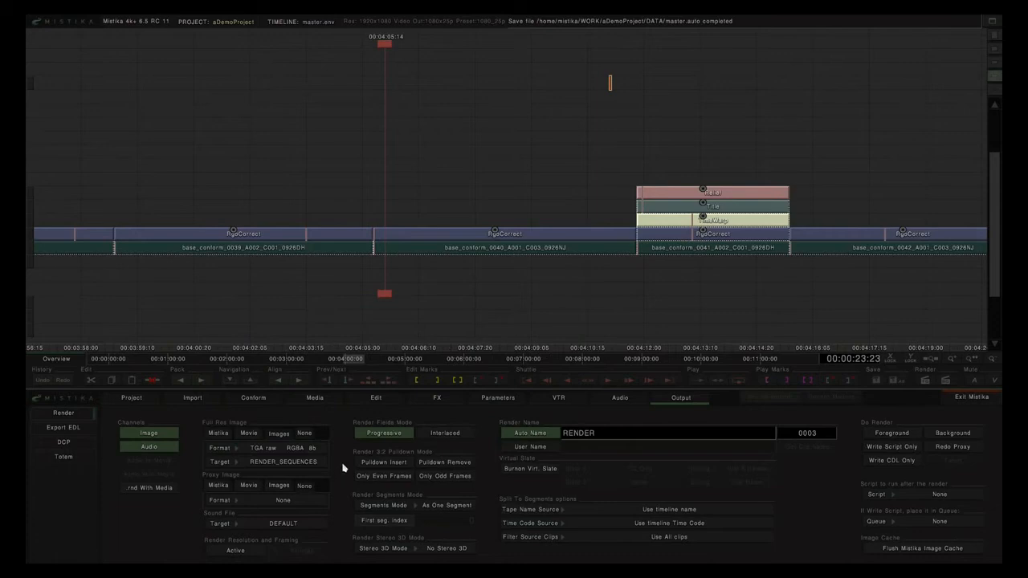
pyautogui.click(304, 435)
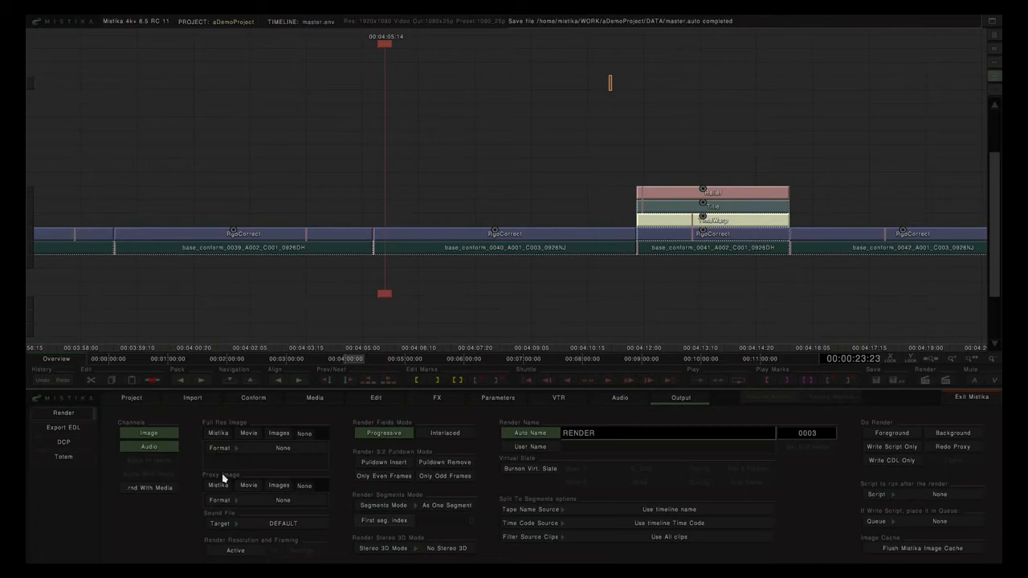
# Set the full-res output to Movie with RENDER_MOVIES as its target, and set the sound file target to DEFAULT.
pyautogui.click(218, 436)
pyautogui.click(254, 434)
pyautogui.click(259, 468)
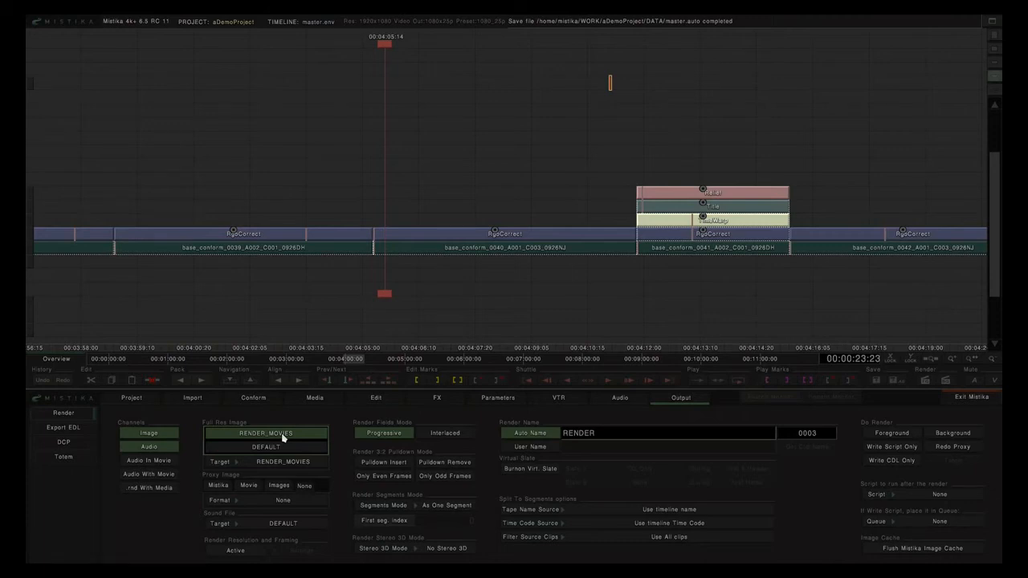
pyautogui.click(264, 435)
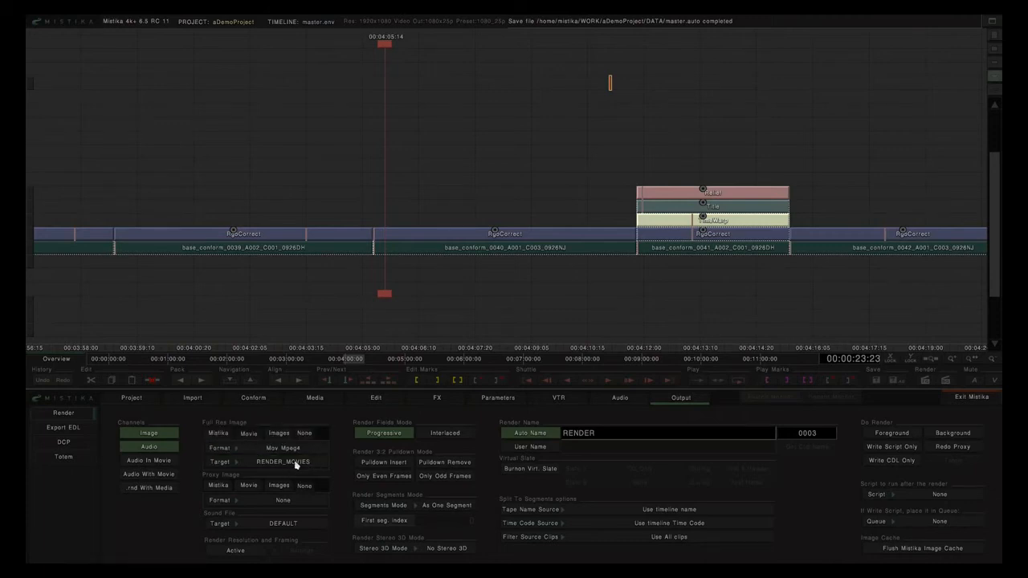
pyautogui.click(281, 524)
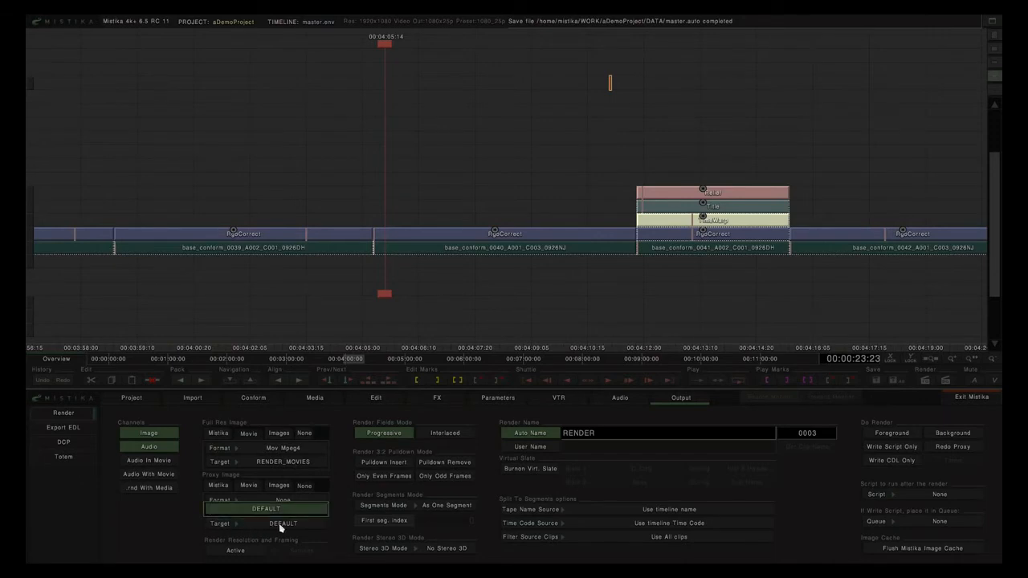
pyautogui.click(274, 509)
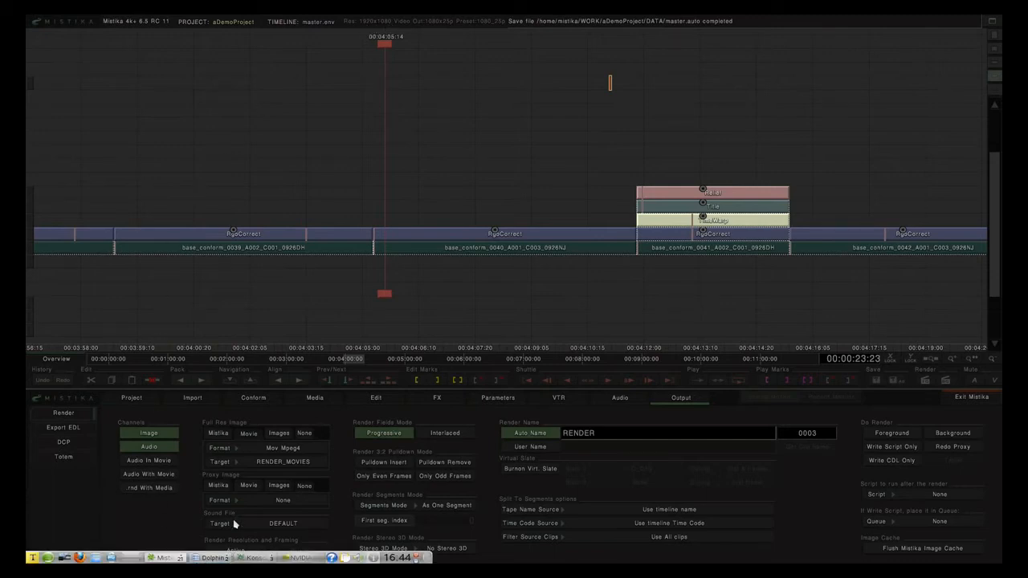
# Activate the custom render resolution and framing to examine its pixel size, scale, offset and crop settings, and deactivate it.
pyautogui.click(234, 551)
pyautogui.click(292, 553)
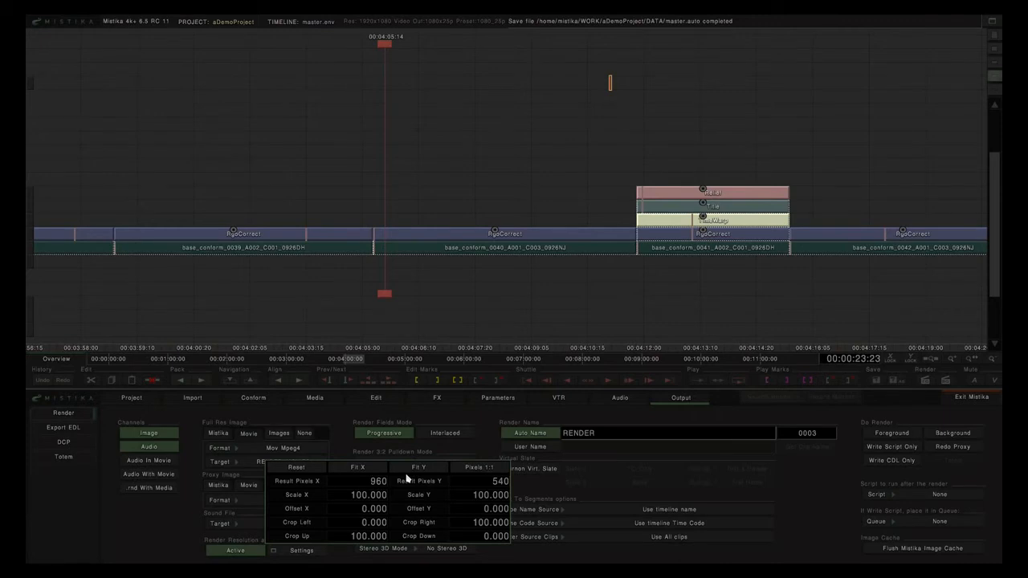
pyautogui.click(229, 554)
pyautogui.click(229, 554)
pyautogui.click(232, 552)
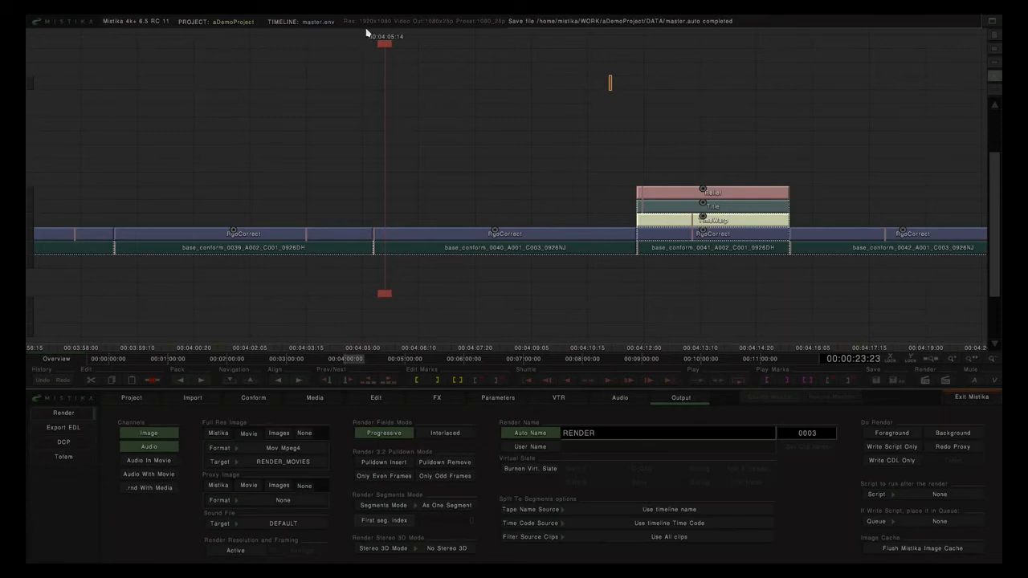
pyautogui.click(247, 551)
pyautogui.click(304, 551)
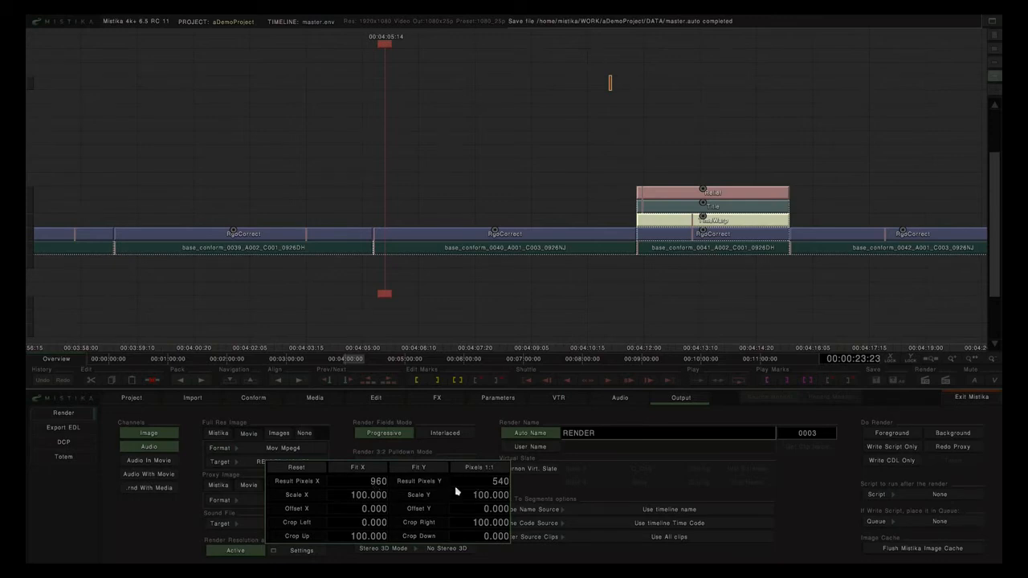
pyautogui.click(235, 551)
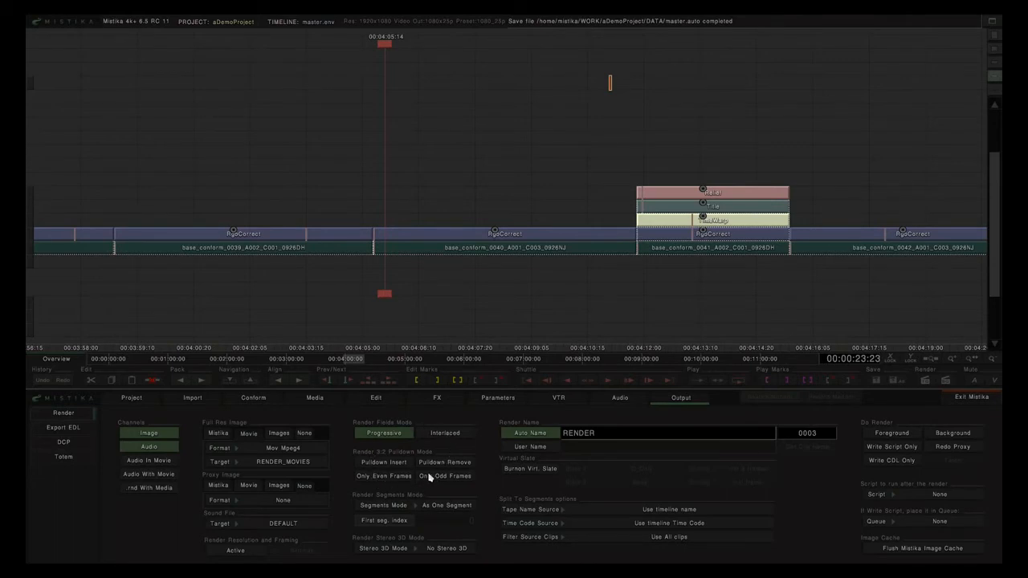
# Try the Progressive and Interlaced render fields modes and set the render to 3:2 Pulldown Insert.
pyautogui.click(384, 436)
pyautogui.click(461, 437)
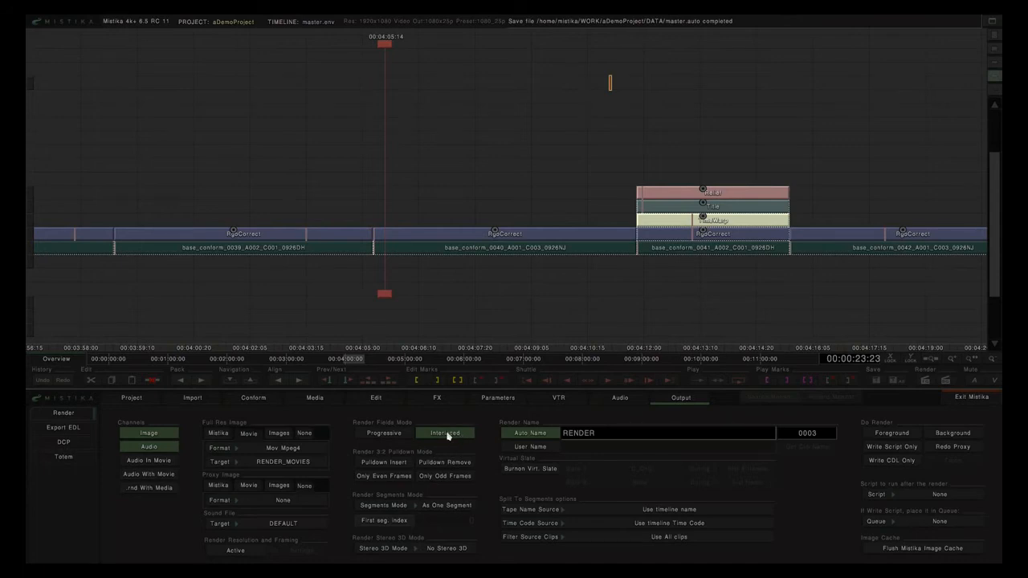
pyautogui.click(385, 434)
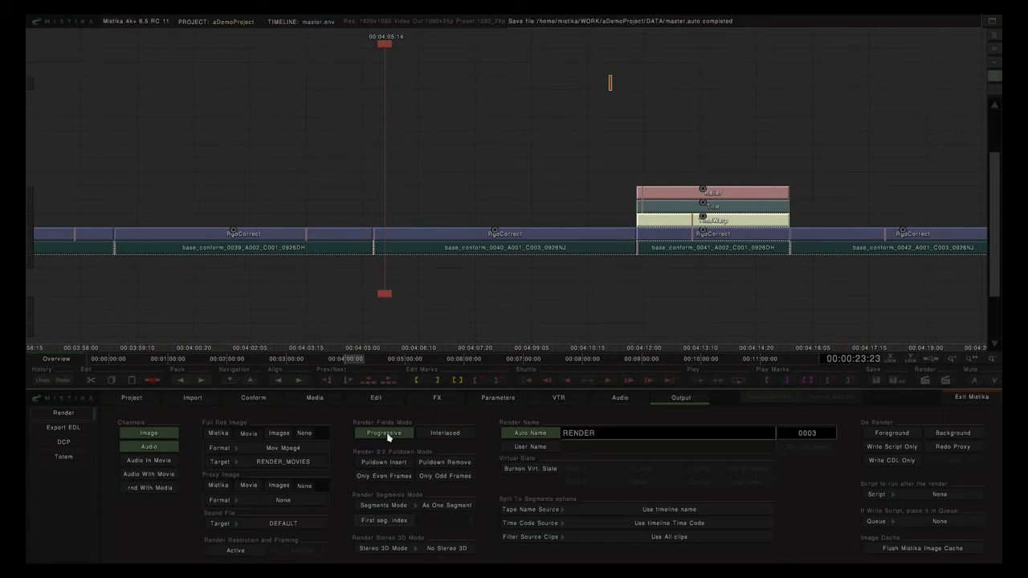
pyautogui.click(458, 439)
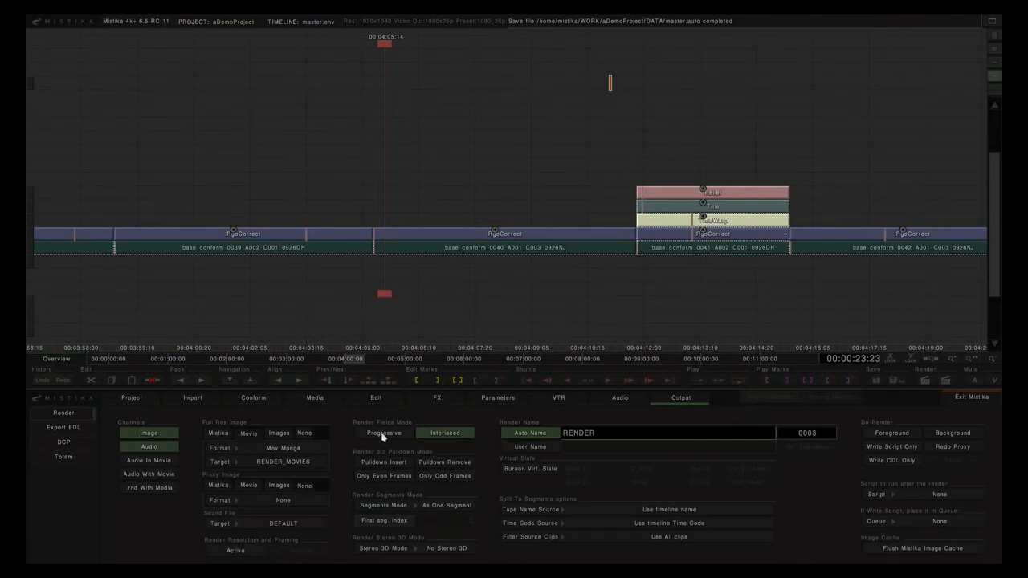
pyautogui.click(383, 465)
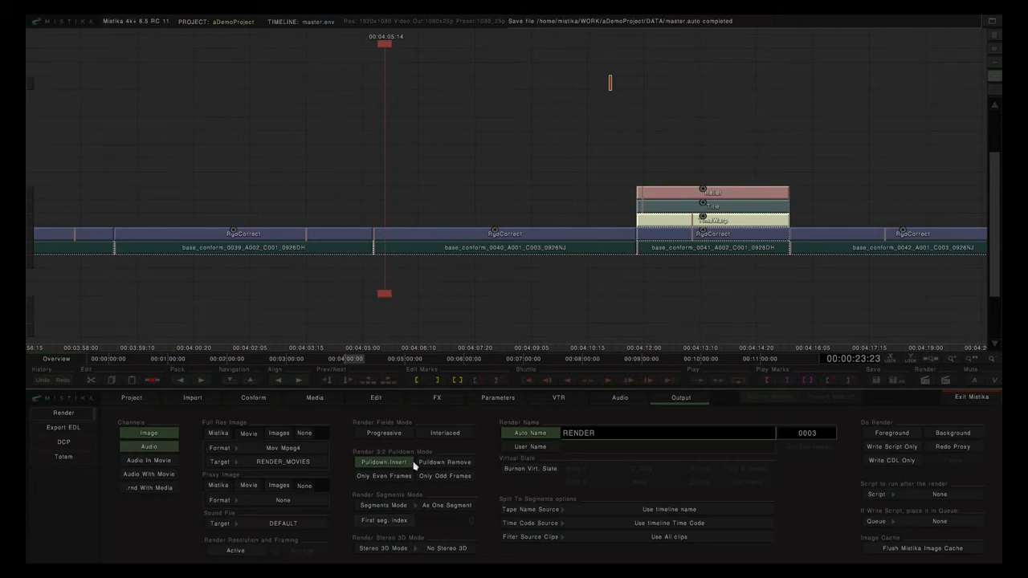
# Try the Pulldown Remove, Only Even Frames and Only Odd Frames modes, and set the render fields mode to Progressive.
pyautogui.click(466, 464)
pyautogui.click(410, 477)
pyautogui.click(433, 480)
pyautogui.click(403, 478)
pyautogui.click(427, 479)
pyautogui.click(413, 479)
pyautogui.click(379, 432)
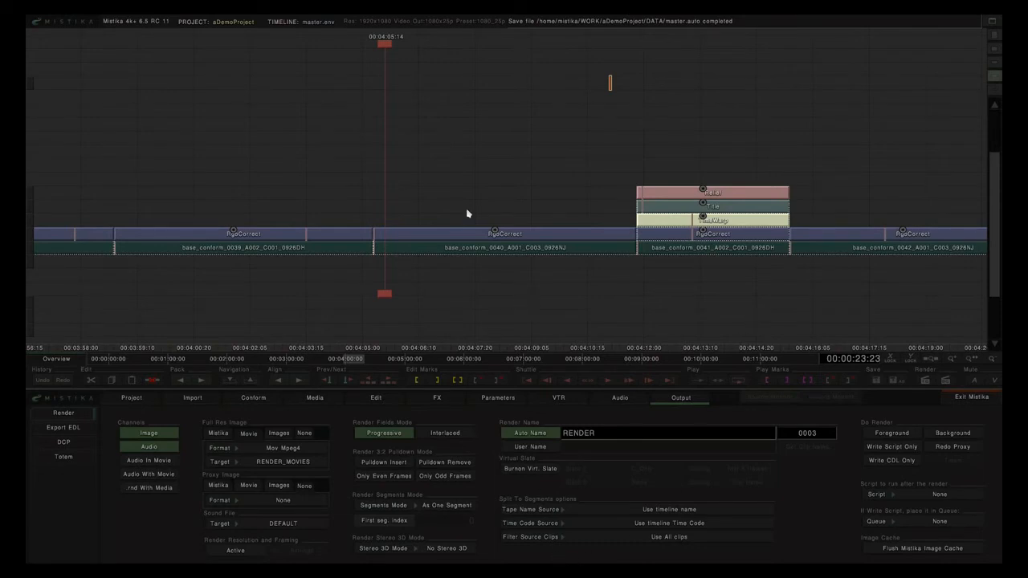
# Select the three clips directly before the Title effect stack and set the edit marks around them.
pyautogui.scroll(-3, 467, 204)
pyautogui.scroll(-2, 370, 173)
pyautogui.scroll(-2, 306, 176)
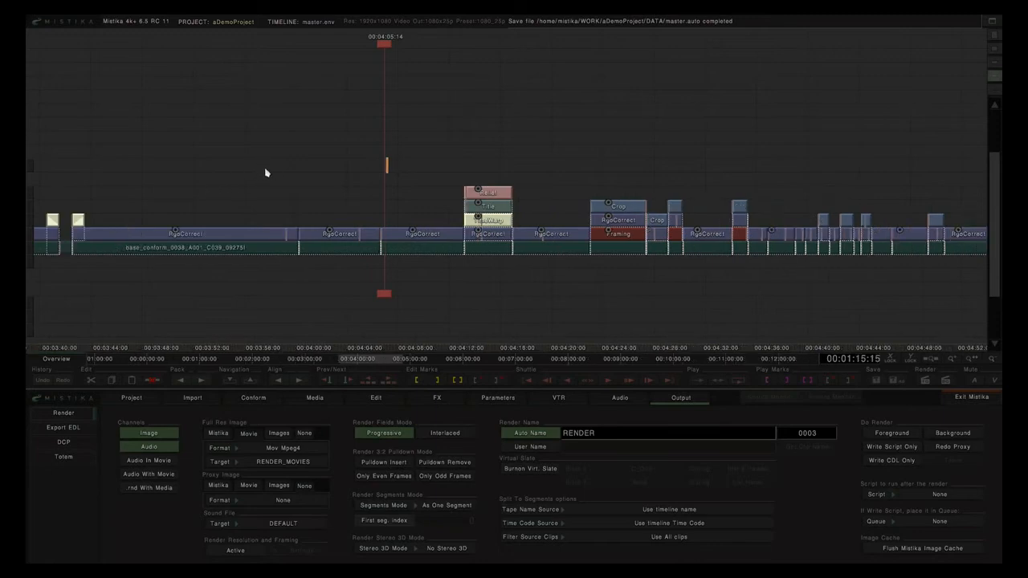
pyautogui.moveTo(234, 193); pyautogui.dragTo(424, 281)
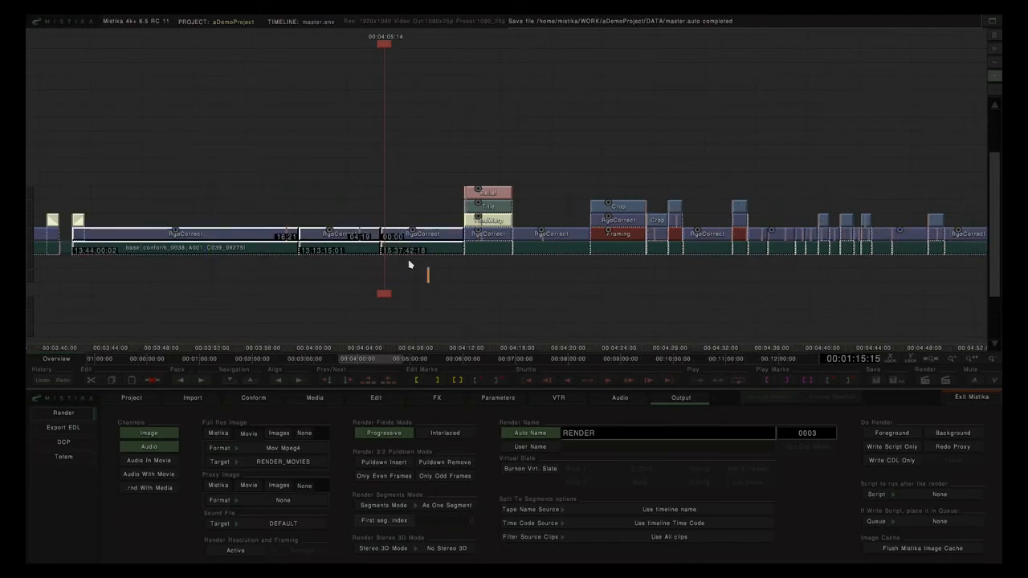
pyautogui.press('x')
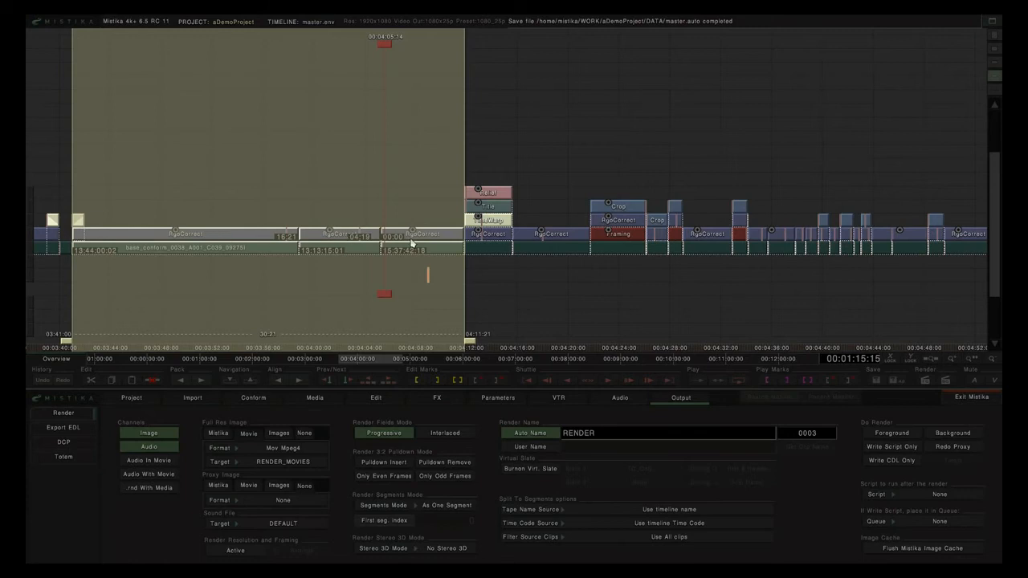
# Set the render segments mode to Split To Segments and review the Stereo 3D mode options.
pyautogui.click(450, 505)
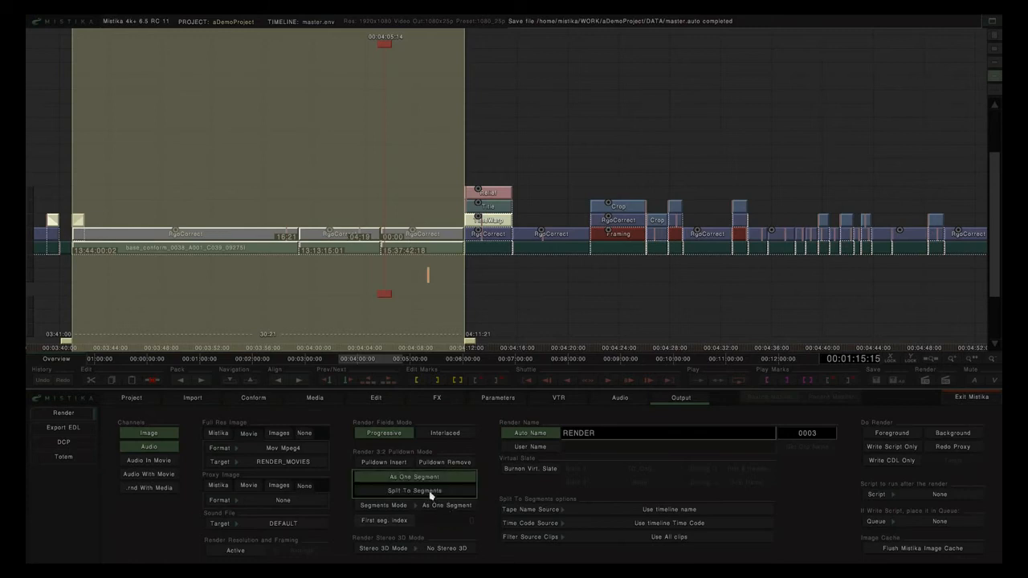
pyautogui.click(431, 493)
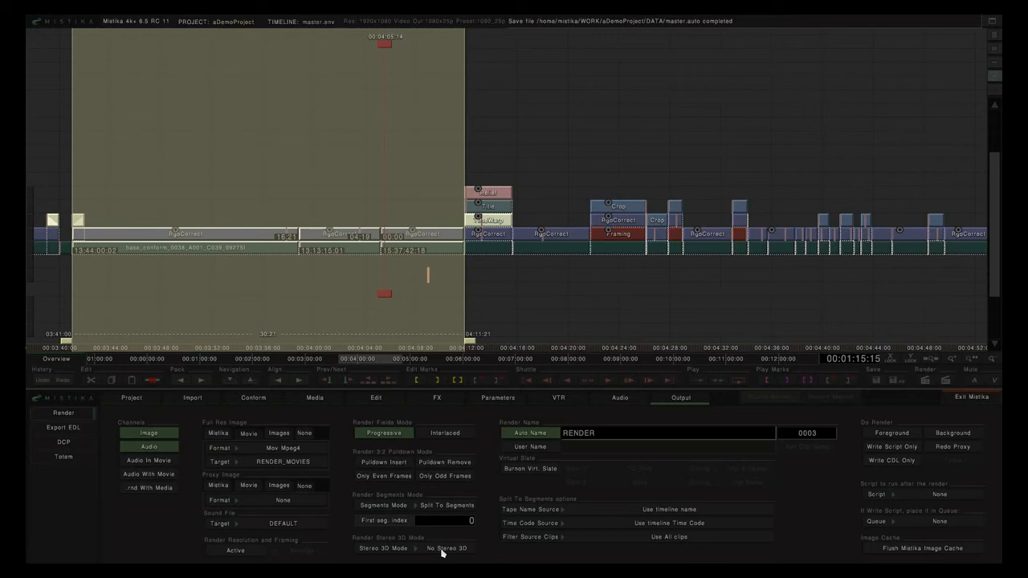
pyautogui.click(440, 553)
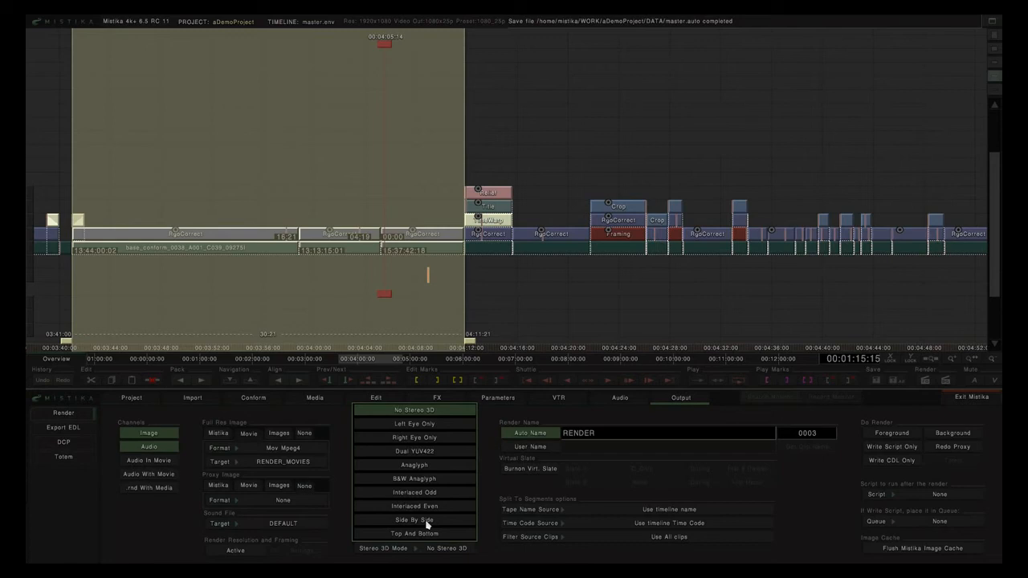
# Try the user-defined render name mrRender, and return to automatic naming with "prefix" as the base name.
pyautogui.click(532, 449)
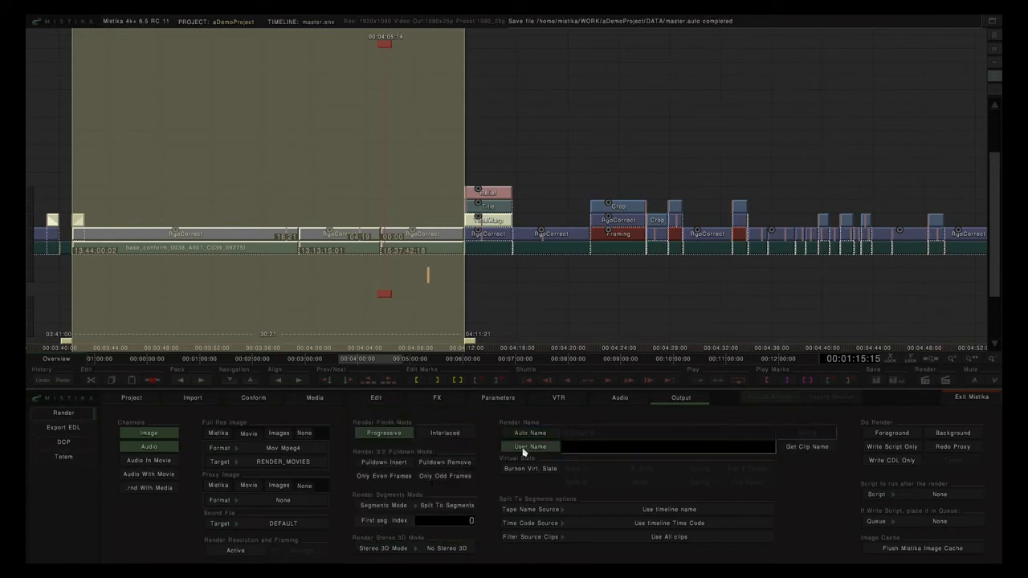
pyautogui.click(614, 454)
pyautogui.write('mrRender')
pyautogui.click(546, 436)
pyautogui.doubleClick(613, 437)
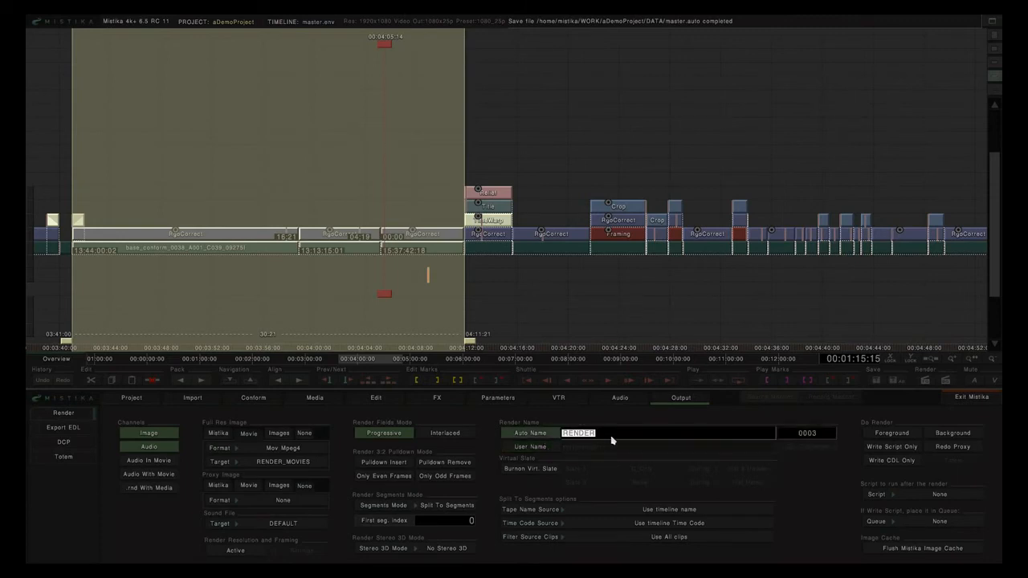
pyautogui.write('prefix')
# Enable the burn-in virtual slate, set Slate 1 to Clip_w_TC and Slate 2 to TC_Only during All frames, and disable the slate.
pyautogui.click(528, 470)
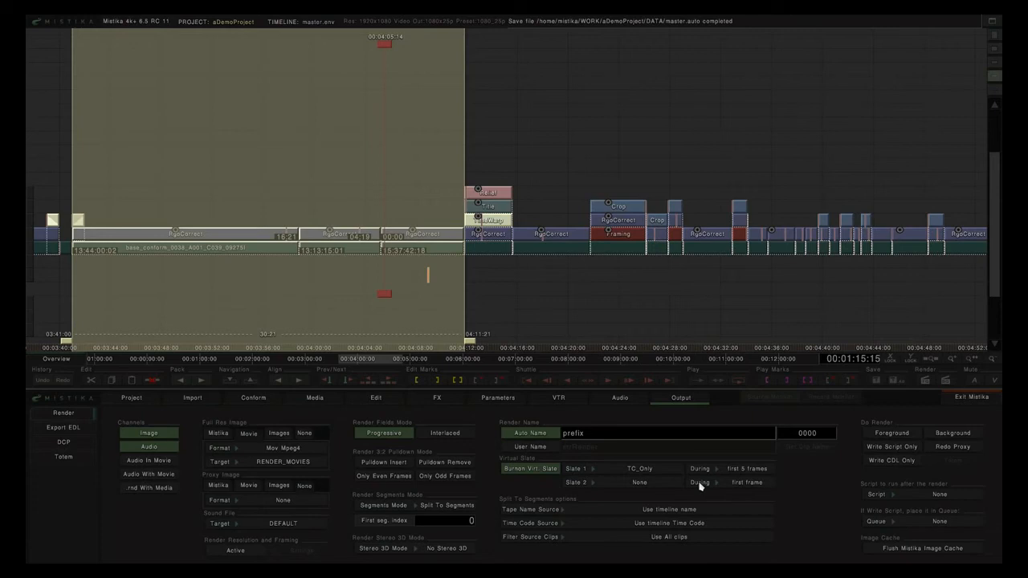
pyautogui.click(641, 475)
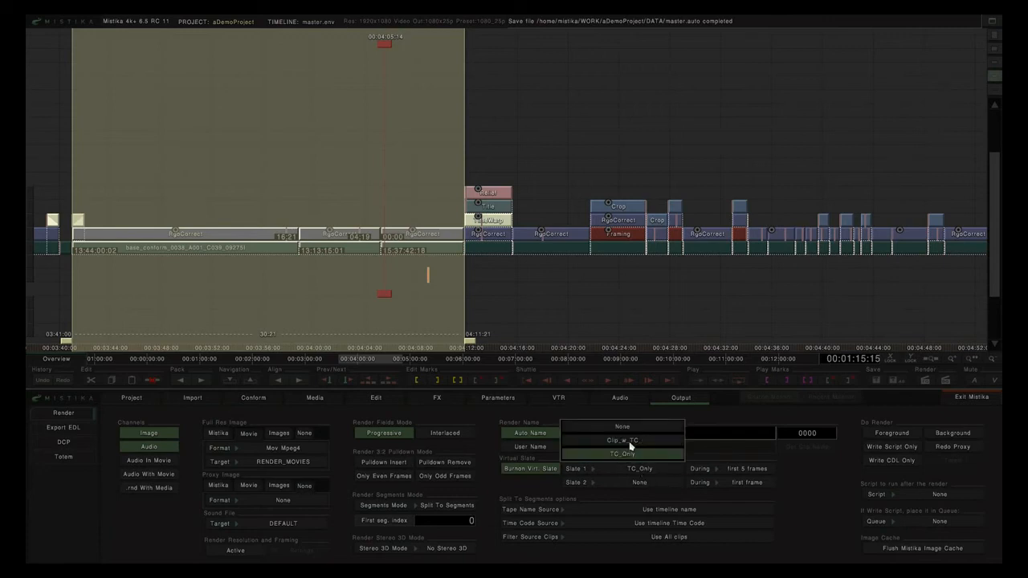
pyautogui.click(630, 443)
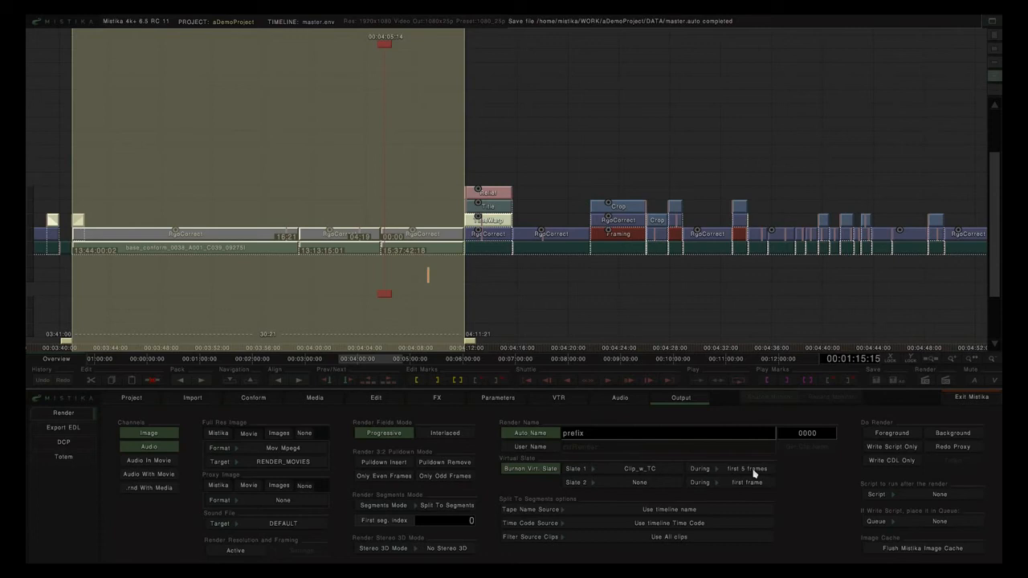
pyautogui.click(641, 483)
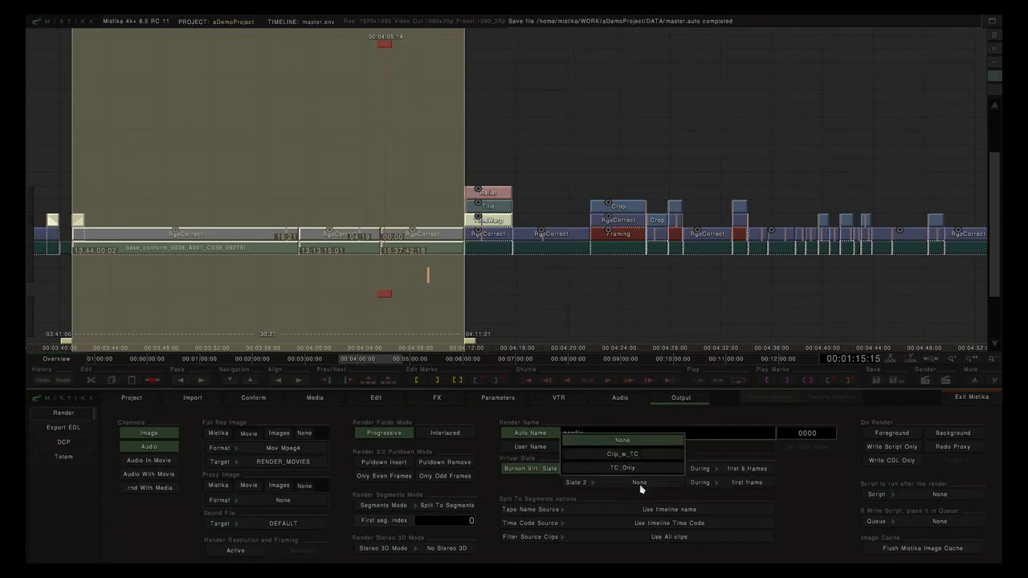
pyautogui.click(629, 470)
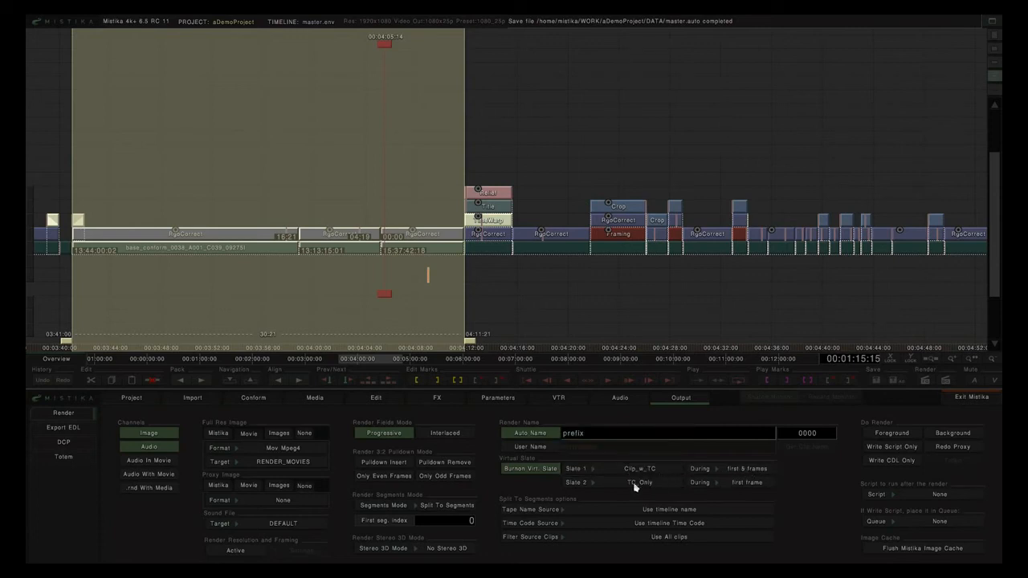
pyautogui.click(753, 487)
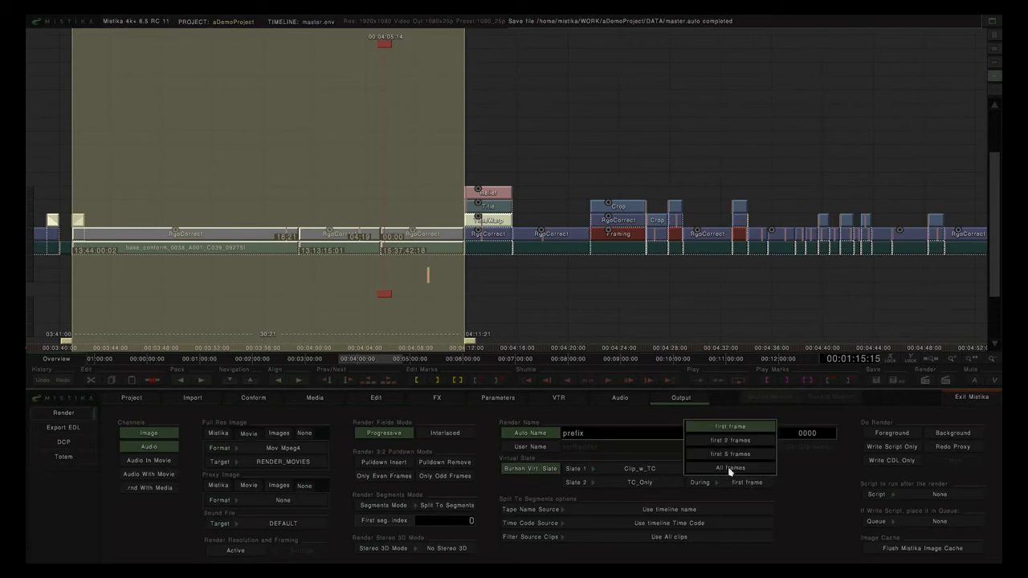
pyautogui.click(731, 473)
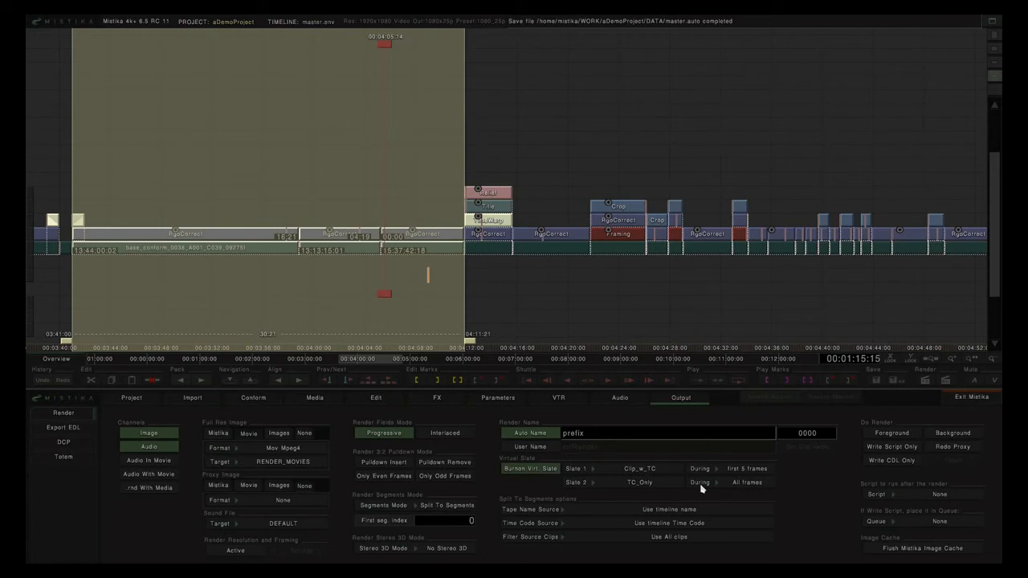
pyautogui.click(546, 470)
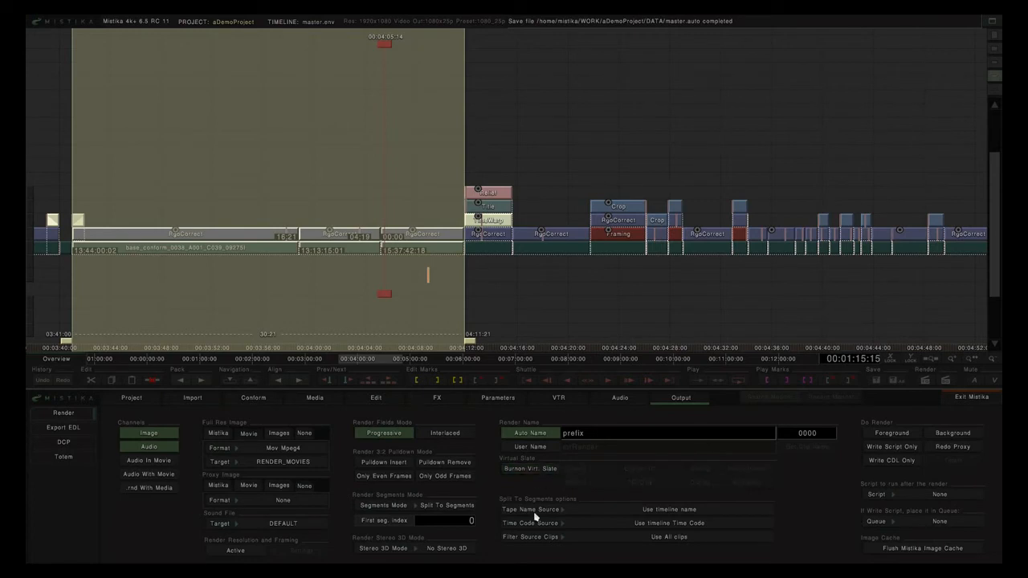
# Review the tape name sources for split segments and choose Use render name.
pyautogui.click(647, 511)
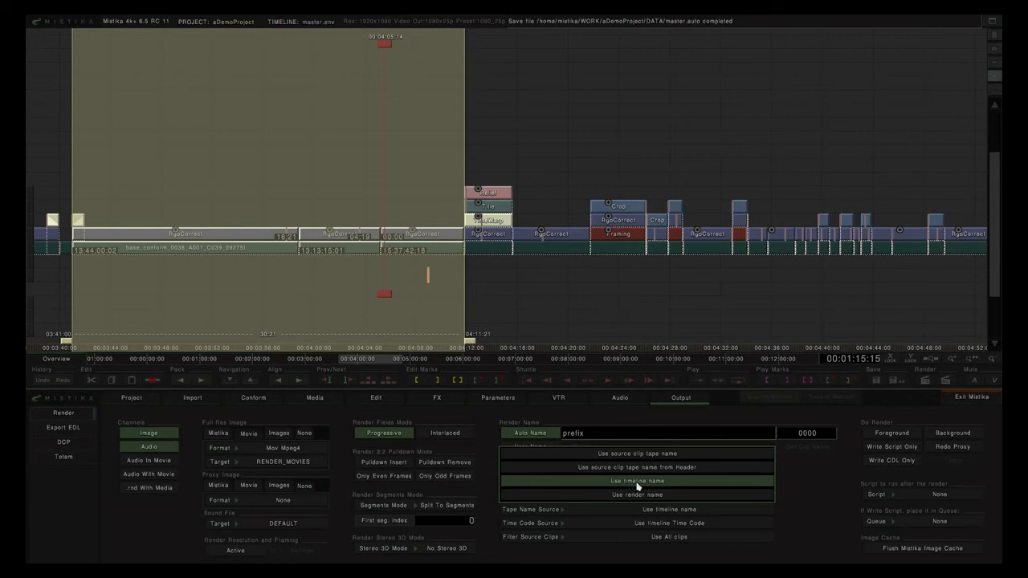
pyautogui.click(636, 495)
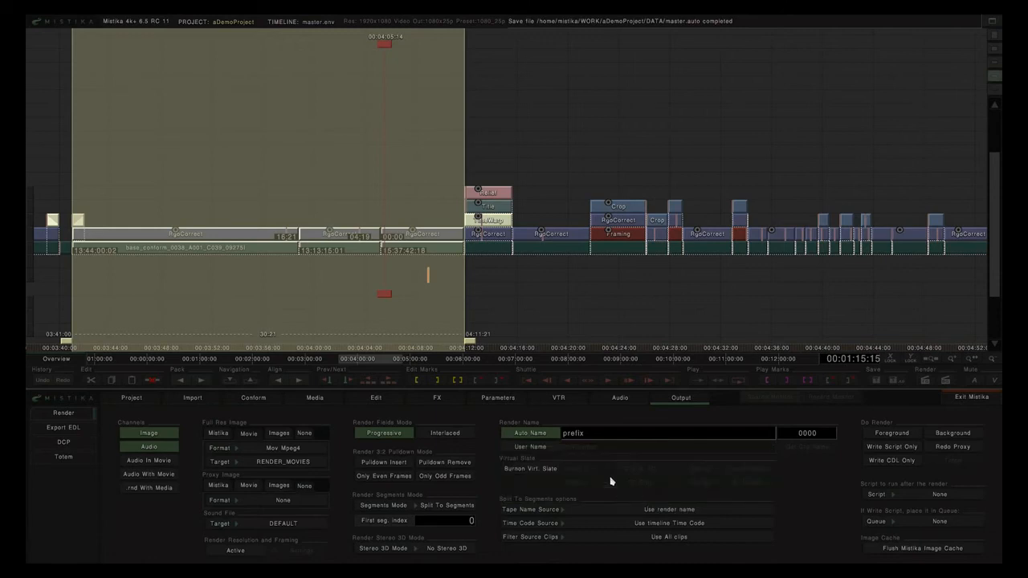
pyautogui.click(678, 511)
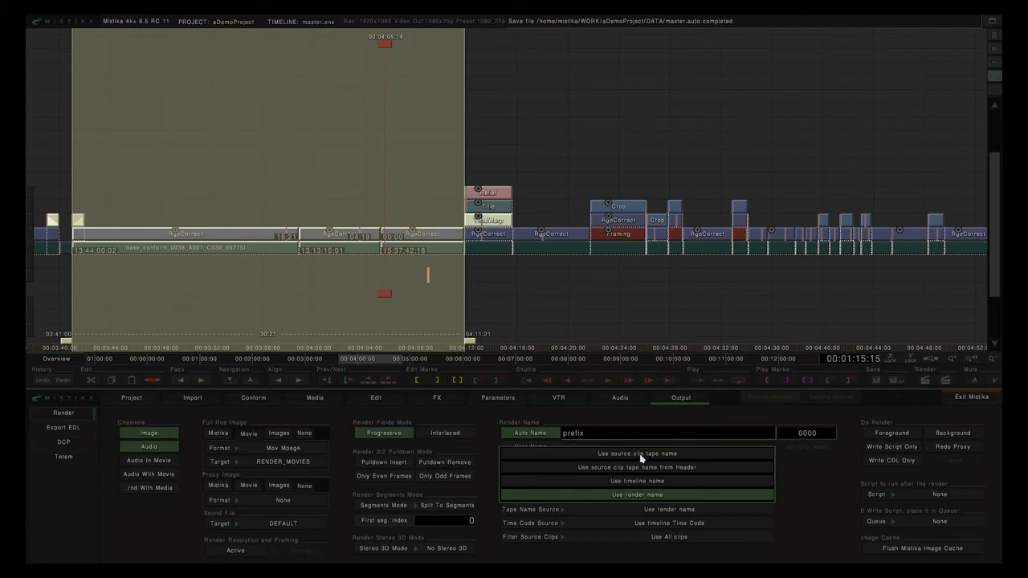
pyautogui.click(641, 497)
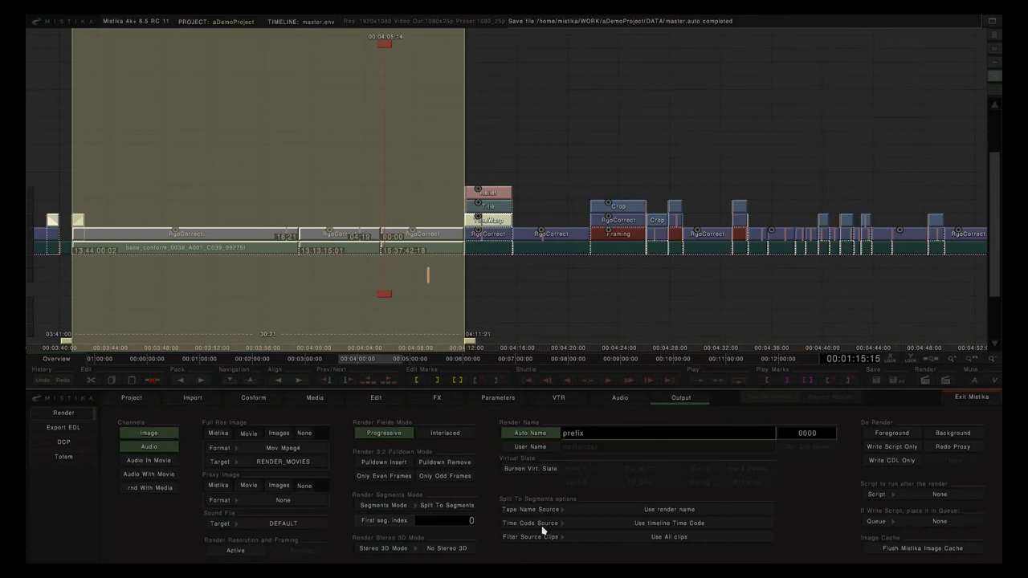
# Review the time code source and source clip filter options, choosing Use timeline Time Code and Use All clips.
pyautogui.click(647, 526)
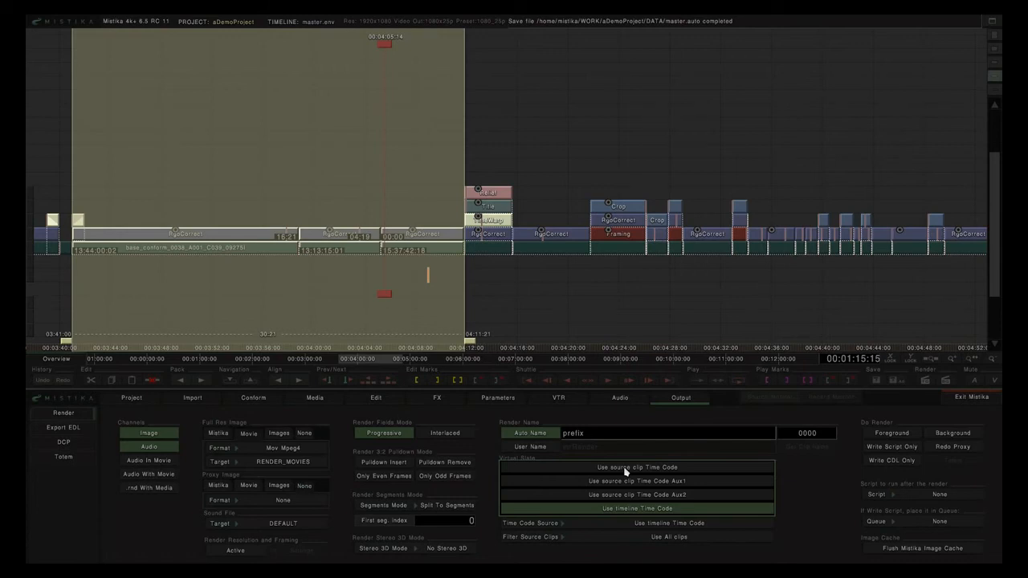
pyautogui.click(630, 509)
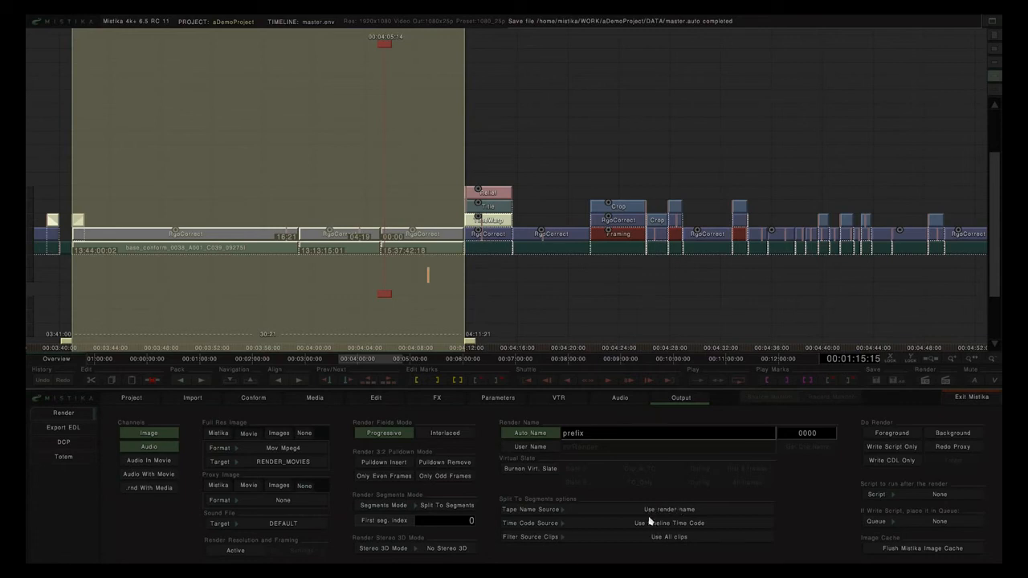
pyautogui.click(666, 539)
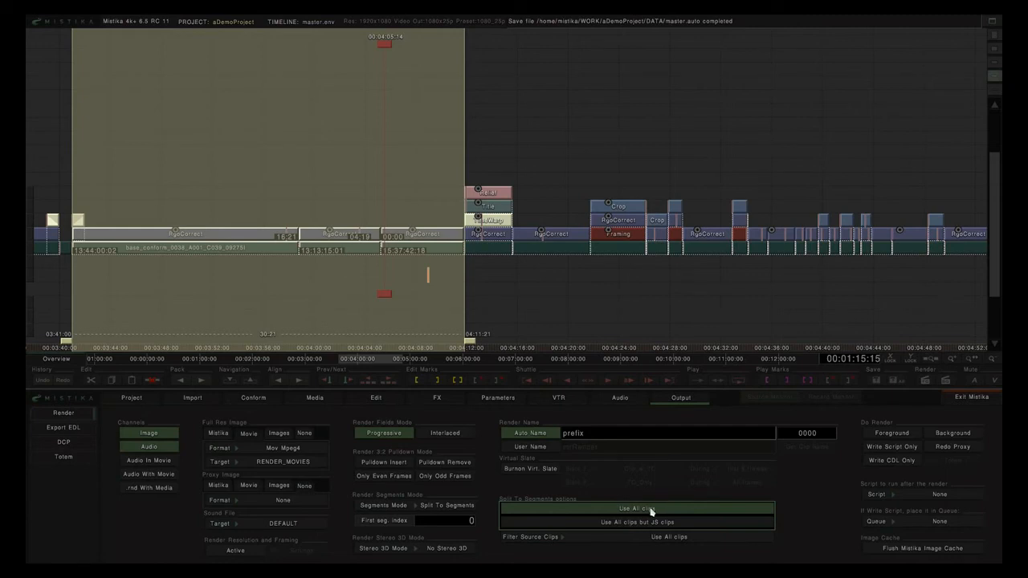
pyautogui.click(652, 511)
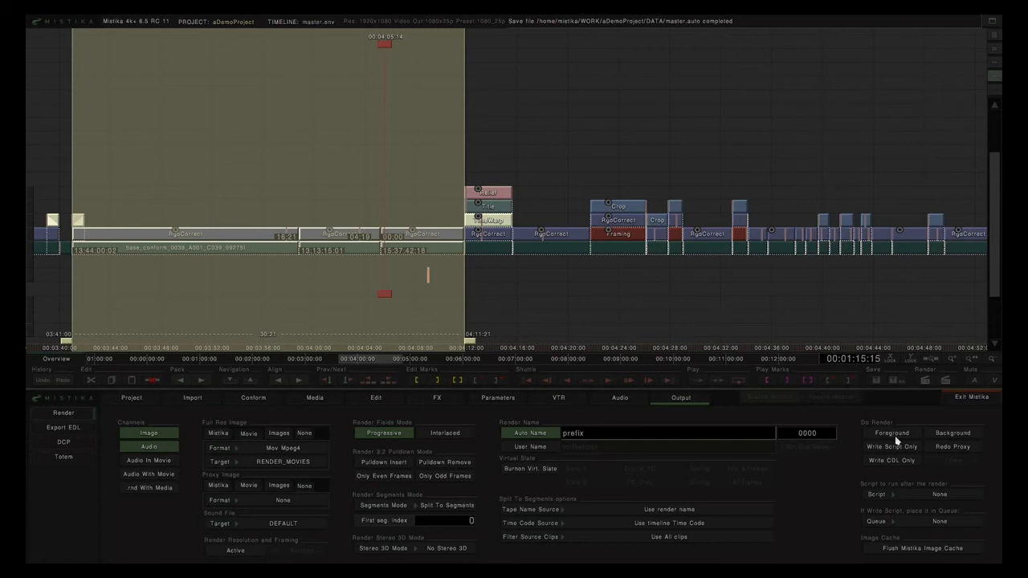
# Clear the clip selection and the edit marks, and select the top effect of the Title stack.
pyautogui.click(294, 191)
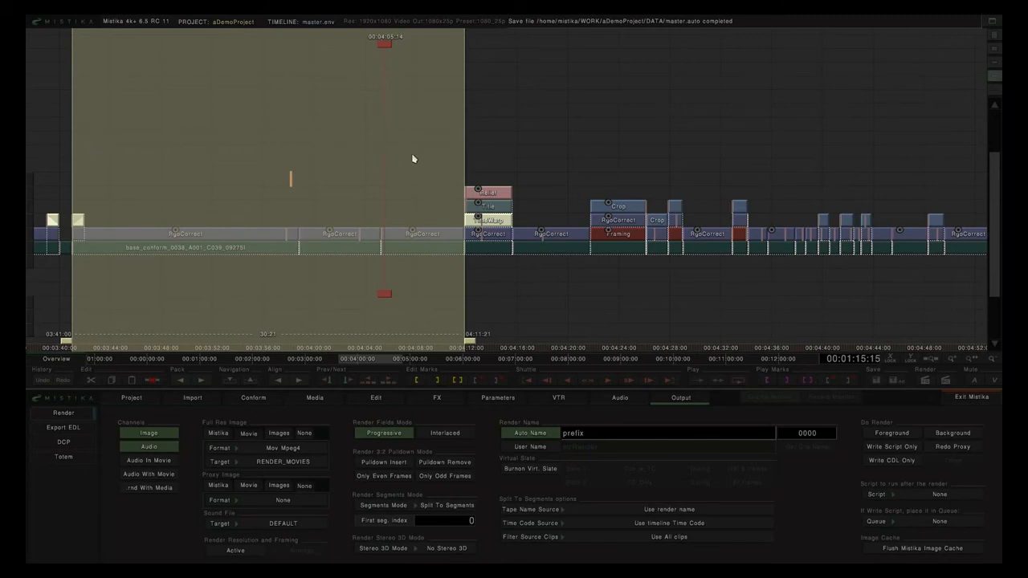
pyautogui.hotkey('alt', 'x')
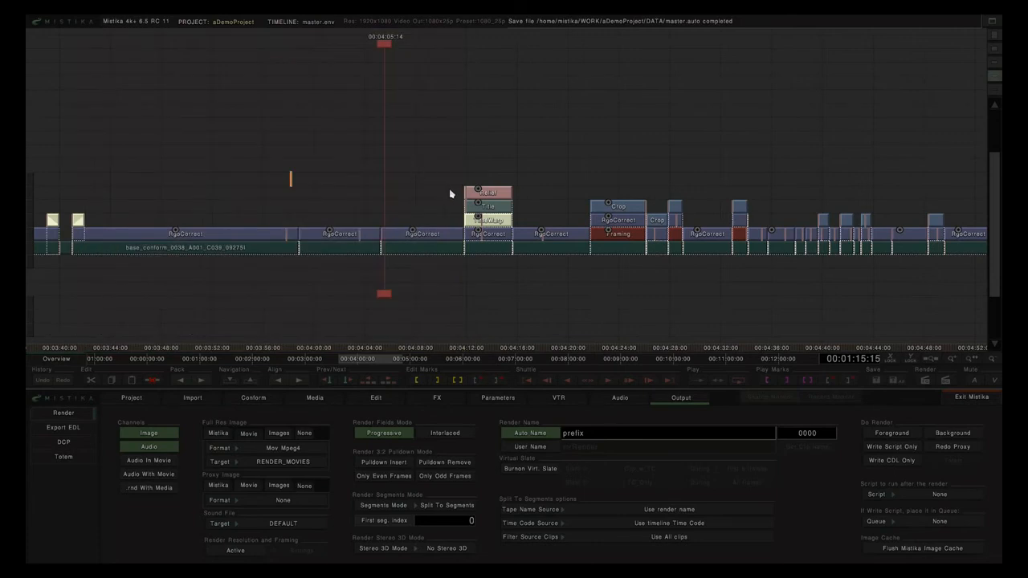
pyautogui.click(504, 194)
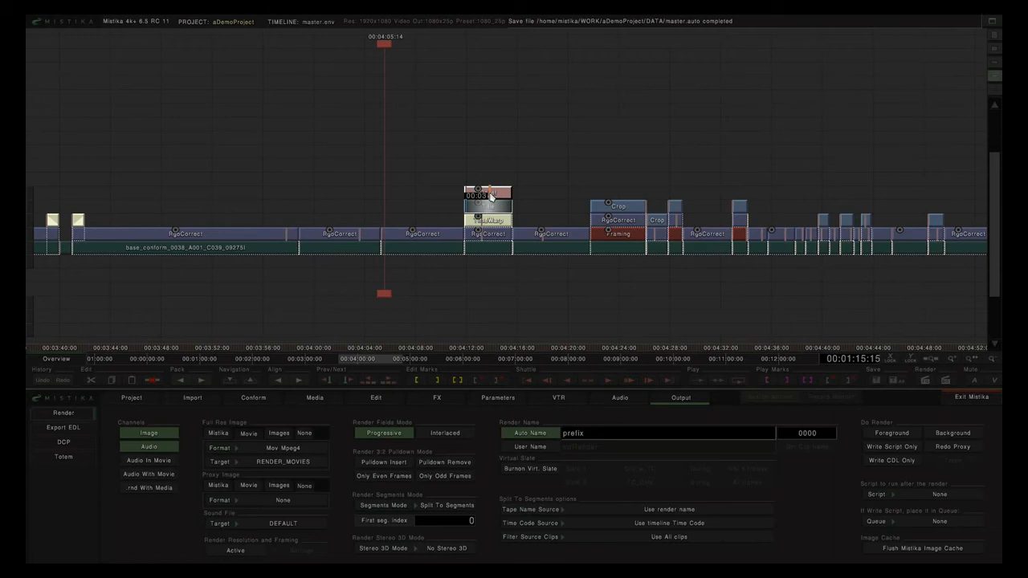
# Try a foreground render with edit marks around the three clips before the Title stack and only the middle clip selected.
pyautogui.moveTo(191, 149); pyautogui.dragTo(452, 272)
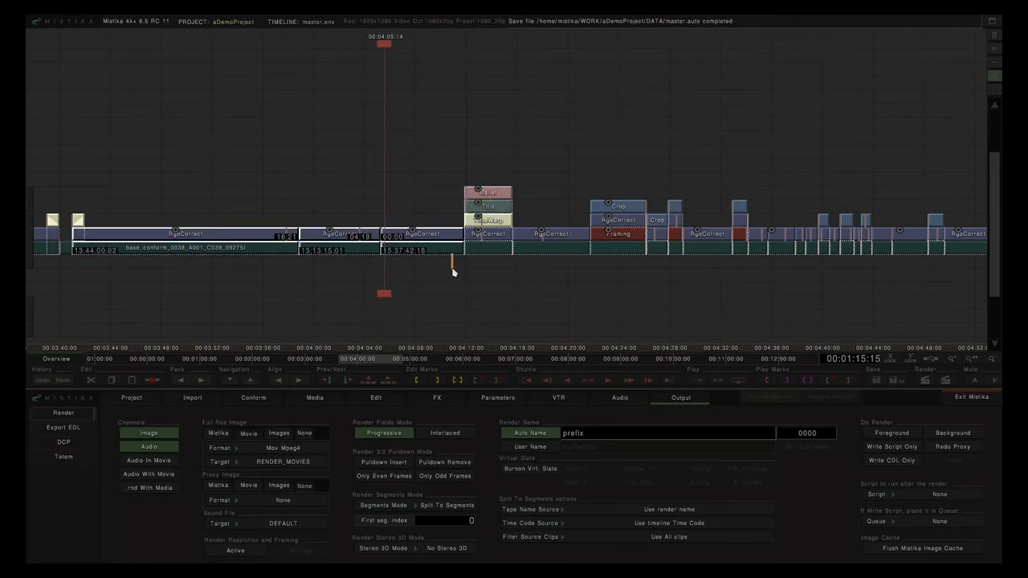
pyautogui.click(339, 234)
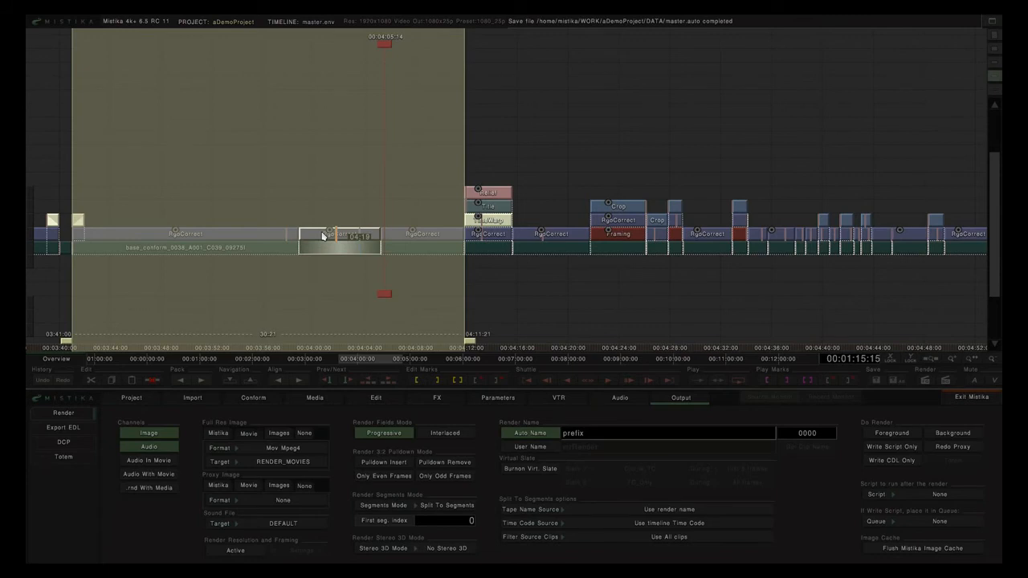
pyautogui.click(878, 434)
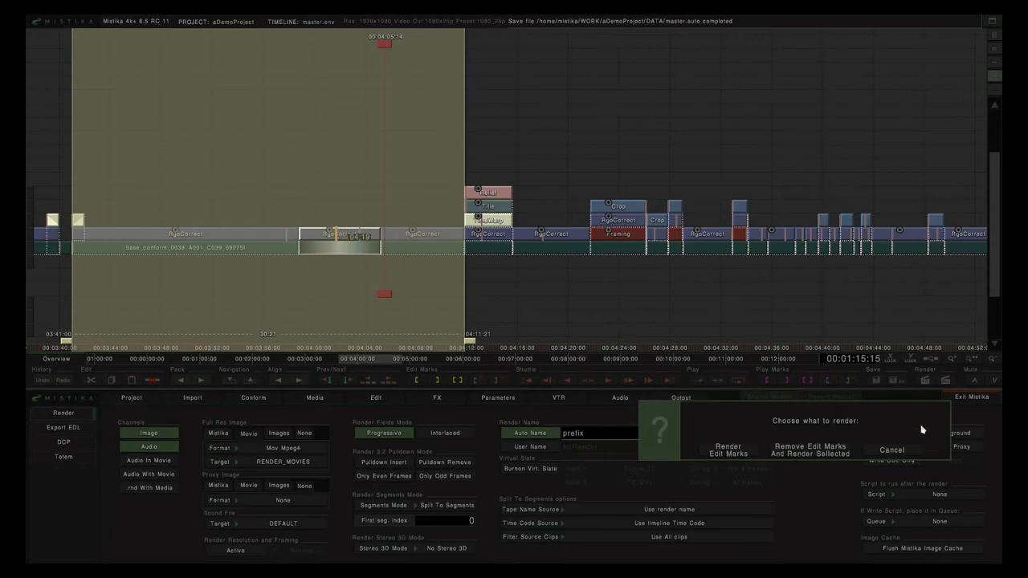
pyautogui.click(899, 451)
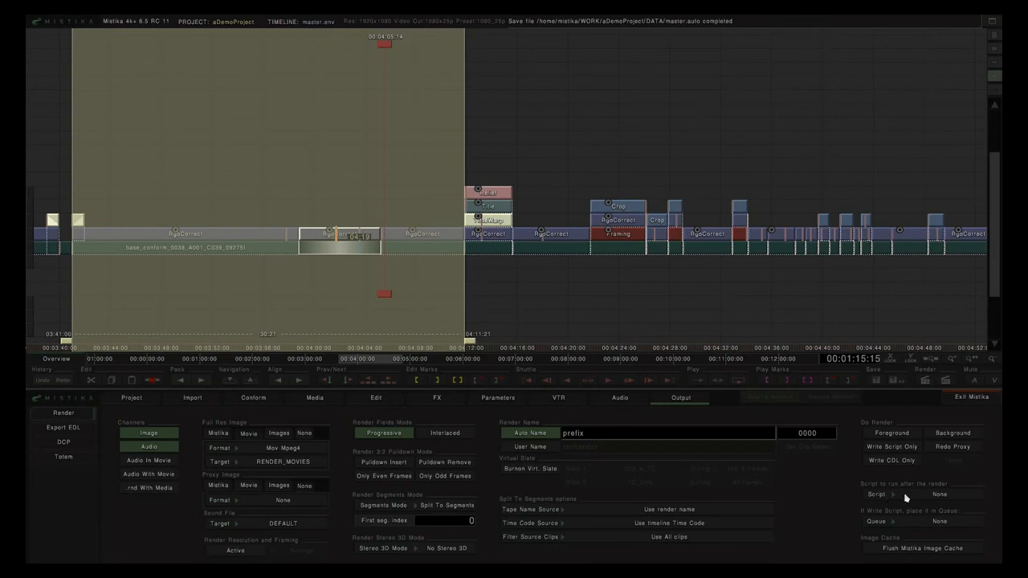
# Review the options for the script run after rendering and for the render queue, choosing None for the script.
pyautogui.click(939, 495)
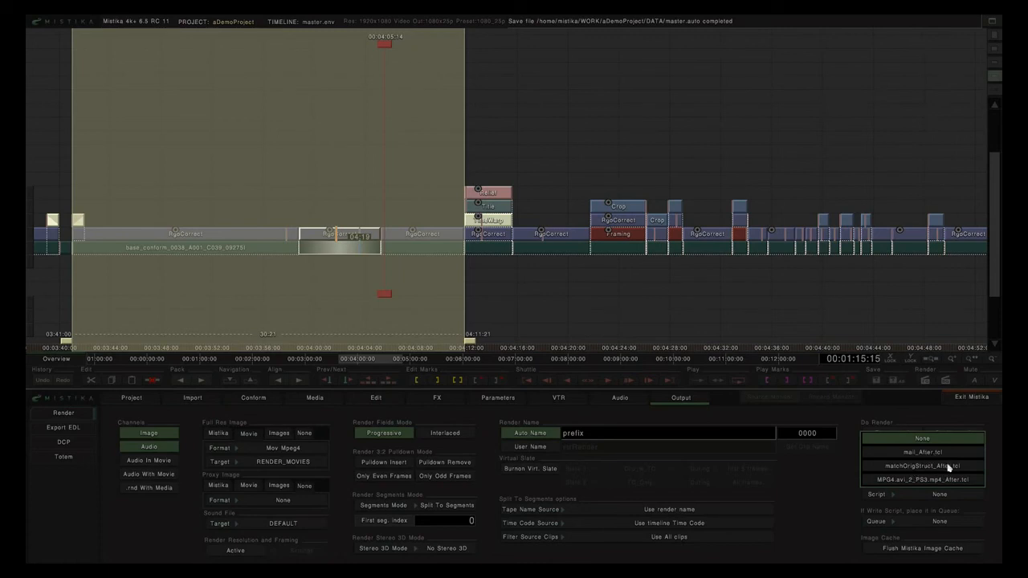
pyautogui.click(921, 440)
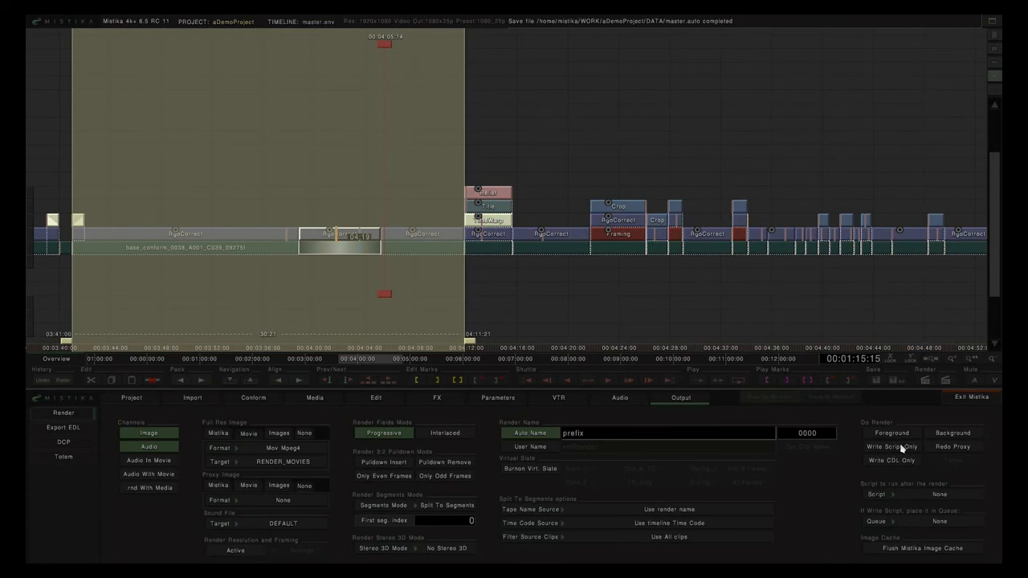
pyautogui.click(938, 522)
pyautogui.click(920, 524)
# Flush the Mistika image cache and clear the clip selection and edit marks from the timeline.
pyautogui.click(923, 550)
pyautogui.click(372, 155)
pyautogui.scroll(4, 392, 158)
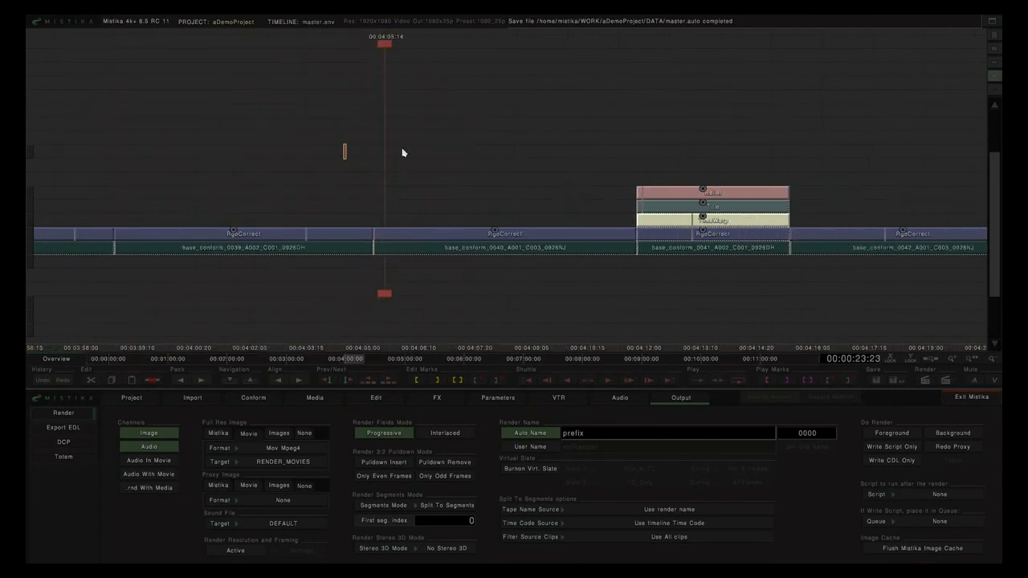
# Select the top effect of the Title stack and set the render's user name to myEffect.
pyautogui.moveTo(540, 151); pyautogui.dragTo(363, 147)
pyautogui.click(550, 188)
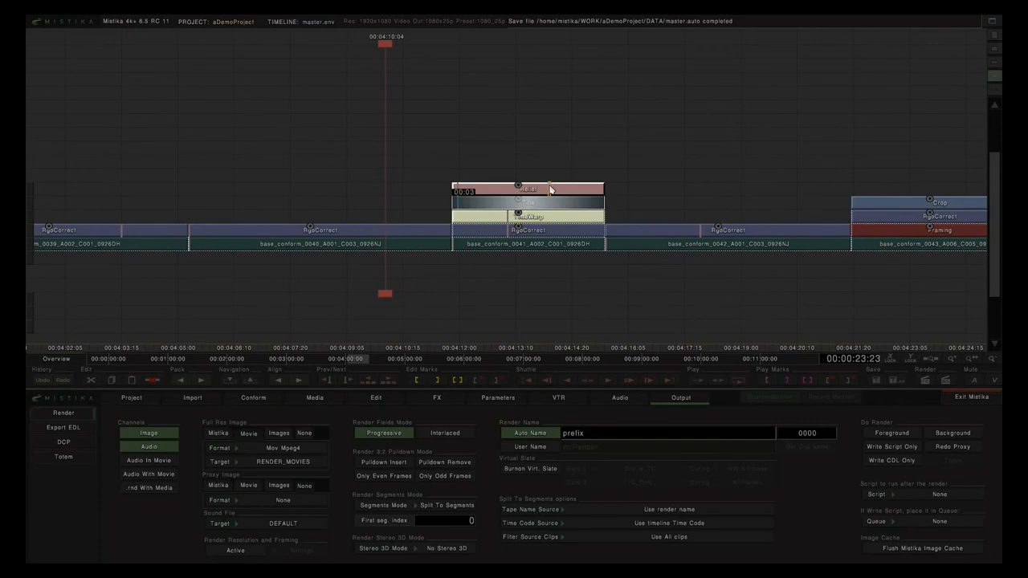
pyautogui.click(525, 447)
pyautogui.click(580, 447)
pyautogui.write('myE')
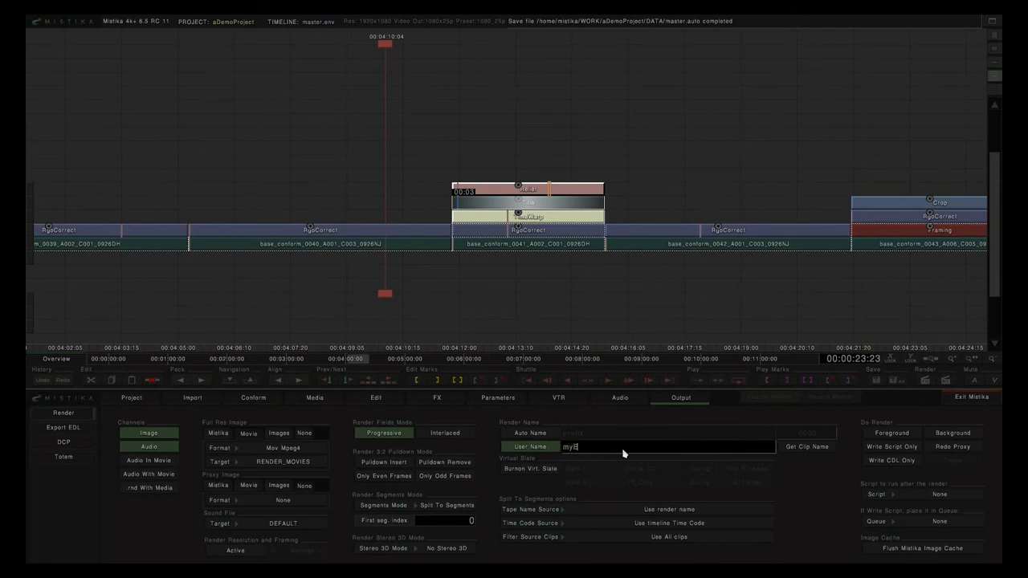
pyautogui.write('ffect')
# Set the full-resolution image to Mistika, exclude the audio channel and render the selected stack in the foreground.
pyautogui.click(221, 434)
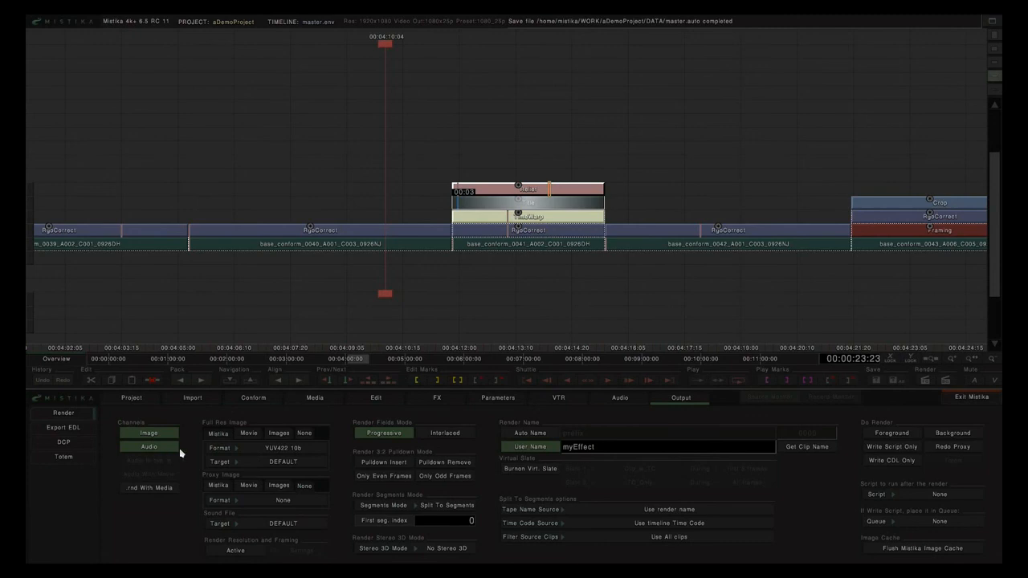
pyautogui.click(156, 447)
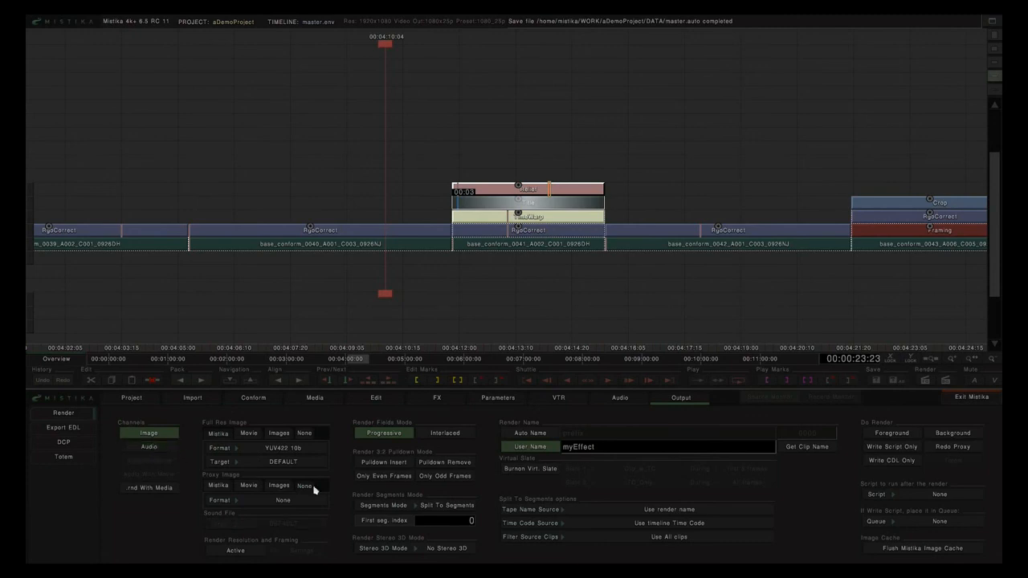
pyautogui.click(893, 434)
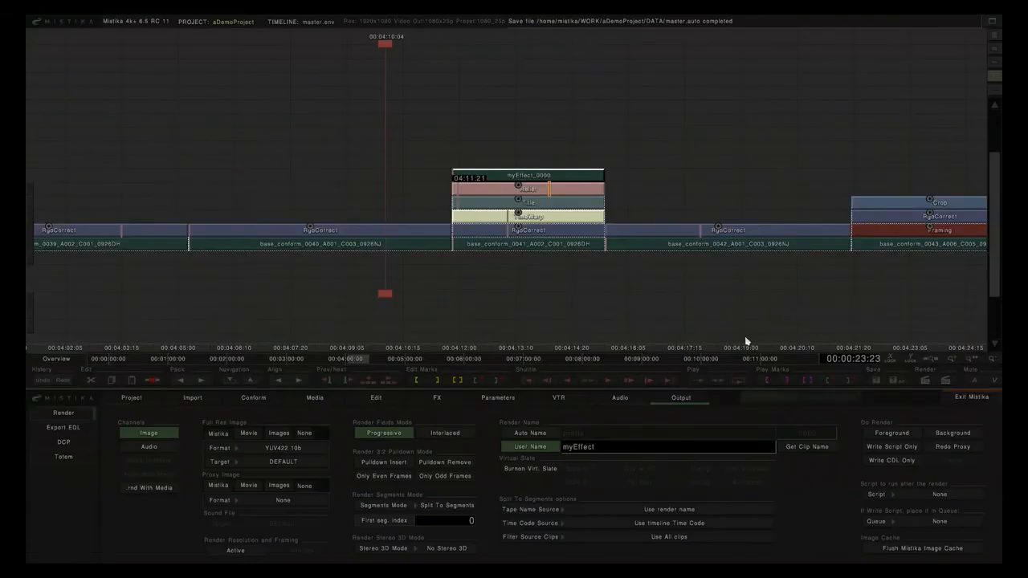
# Select the effect stack and source clip beneath the rendered myEffect_0000 clip and pack them into a group.
pyautogui.moveTo(384, 47)
pyautogui.mouseDown()
pyautogui.moveTo(432, 126)
pyautogui.moveTo(515, 143)
pyautogui.mouseUp()
pyautogui.click(530, 175)
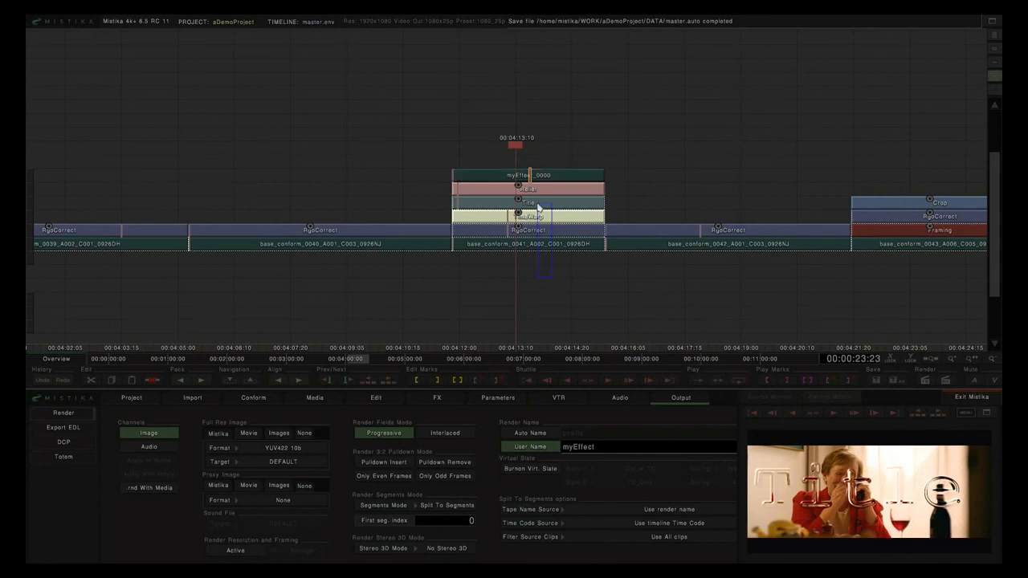
pyautogui.click(534, 192)
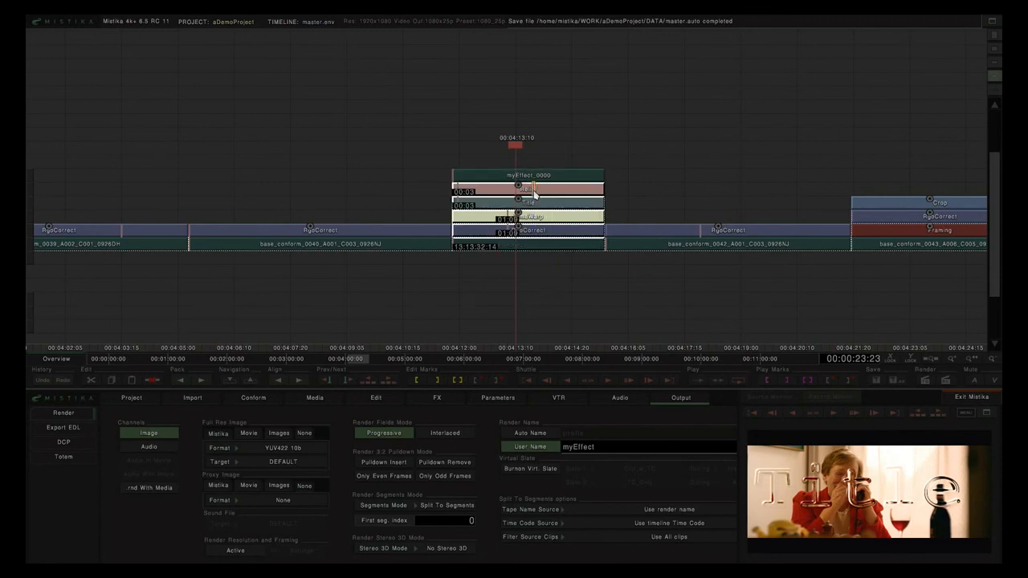
pyautogui.press('p')
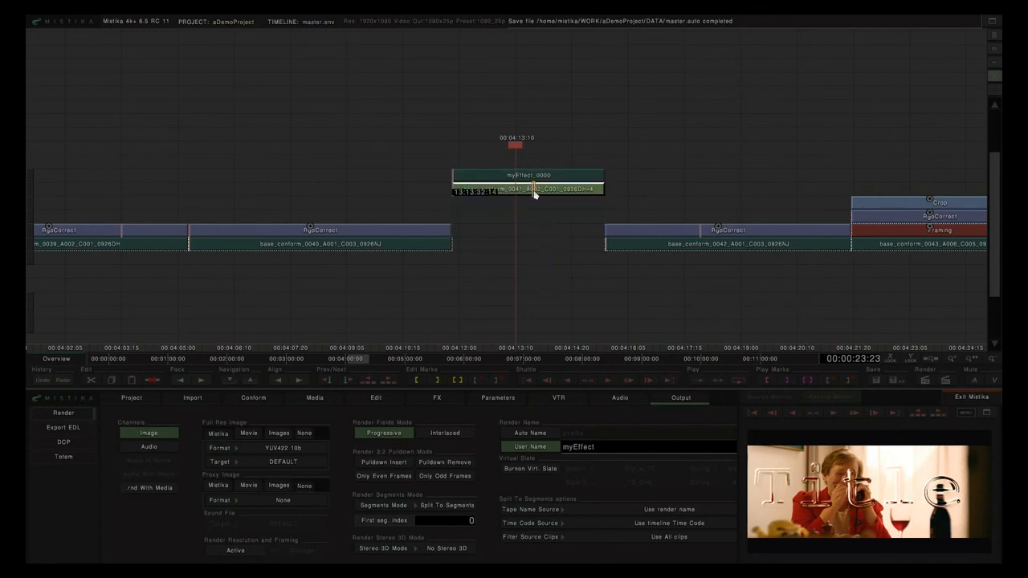
# Move the rendered clip and the group beneath it down to line up with the neighbouring clips.
pyautogui.click(543, 200)
pyautogui.moveTo(534, 167)
pyautogui.mouseDown()
pyautogui.moveTo(545, 221)
pyautogui.moveTo(553, 190)
pyautogui.moveTo(523, 167)
pyautogui.mouseUp()
pyautogui.click(550, 231)
pyautogui.click(541, 242)
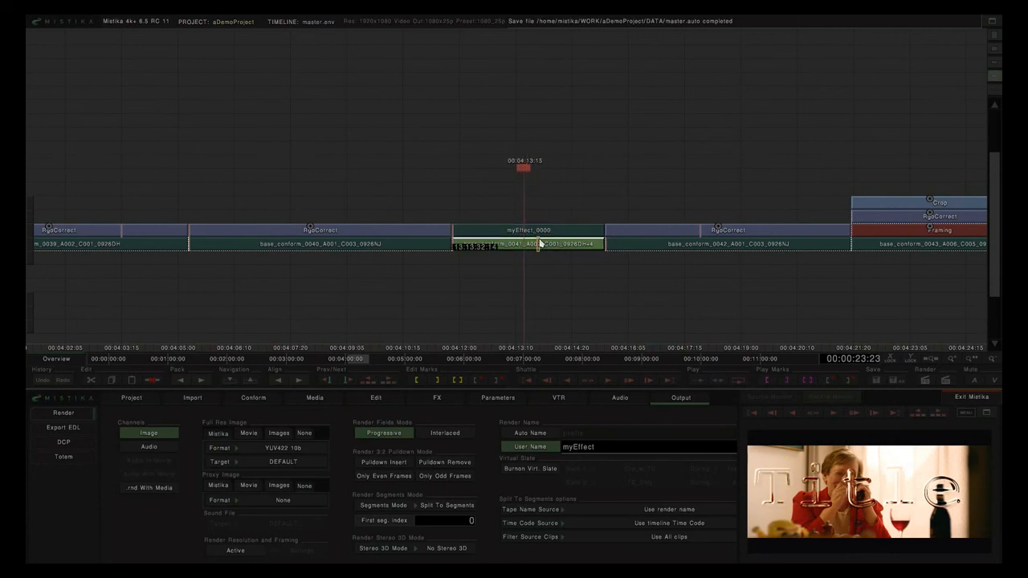
# Enter the group below myEffect_0000 to examine its effect stack, and return to the main timeline.
pyautogui.doubleClick(541, 243)
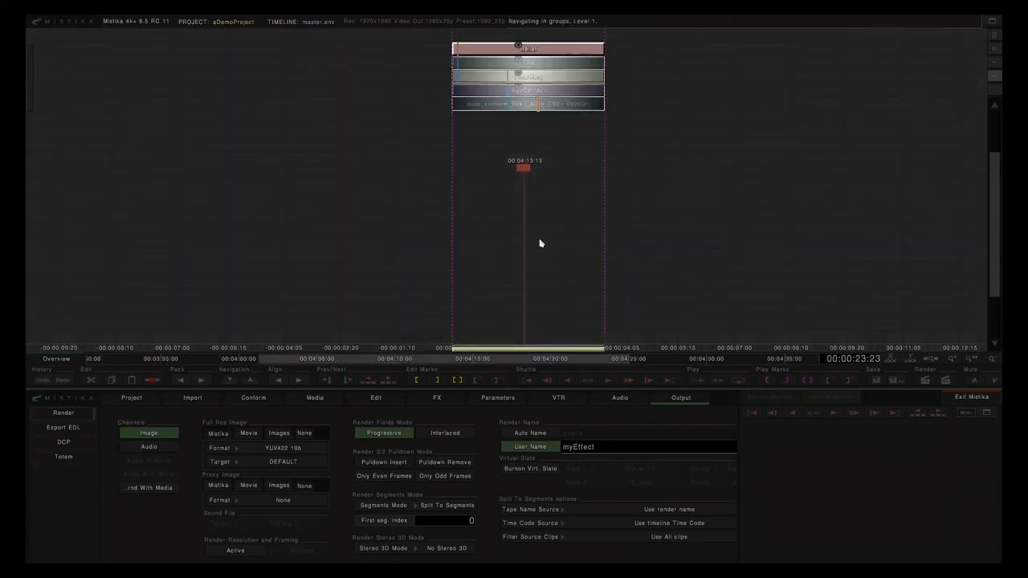
pyautogui.moveTo(689, 143); pyautogui.dragTo(671, 257)
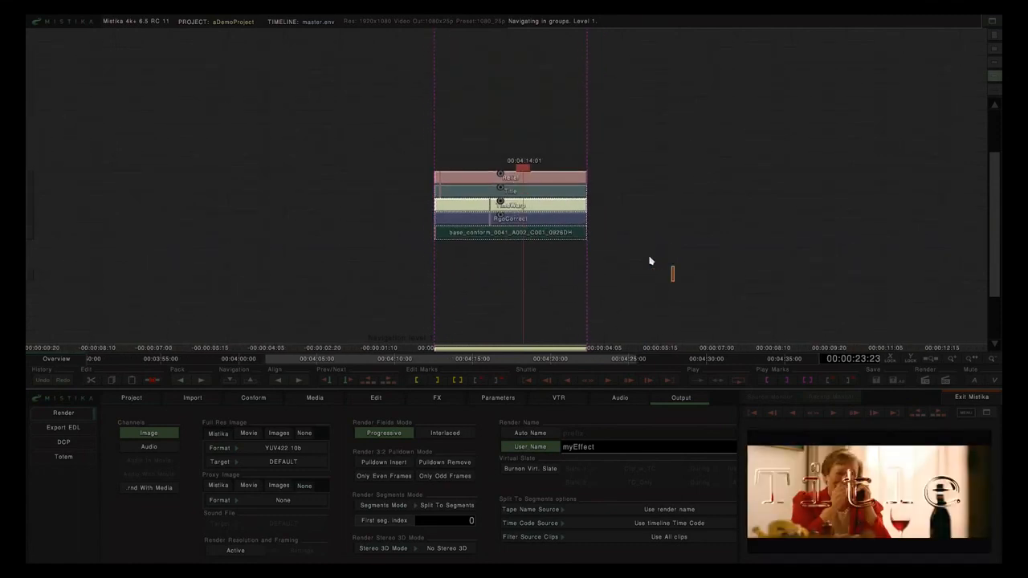
pyautogui.doubleClick(648, 260)
pyautogui.moveTo(544, 114); pyautogui.dragTo(572, 164)
# Delete the group beneath myEffect_0000 and select the rendered clip.
pyautogui.click(547, 234)
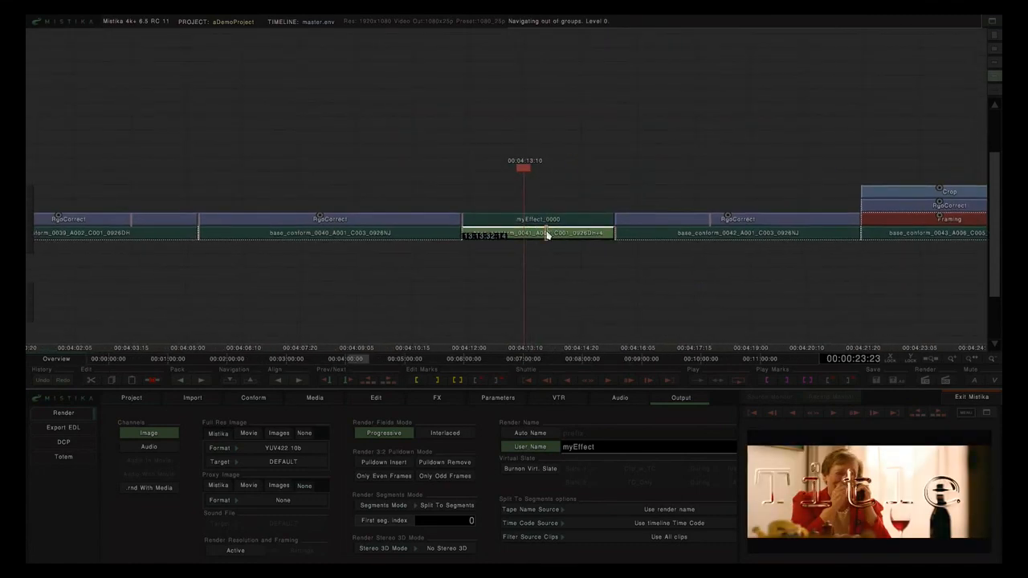
pyautogui.press('Delete')
pyautogui.click(548, 221)
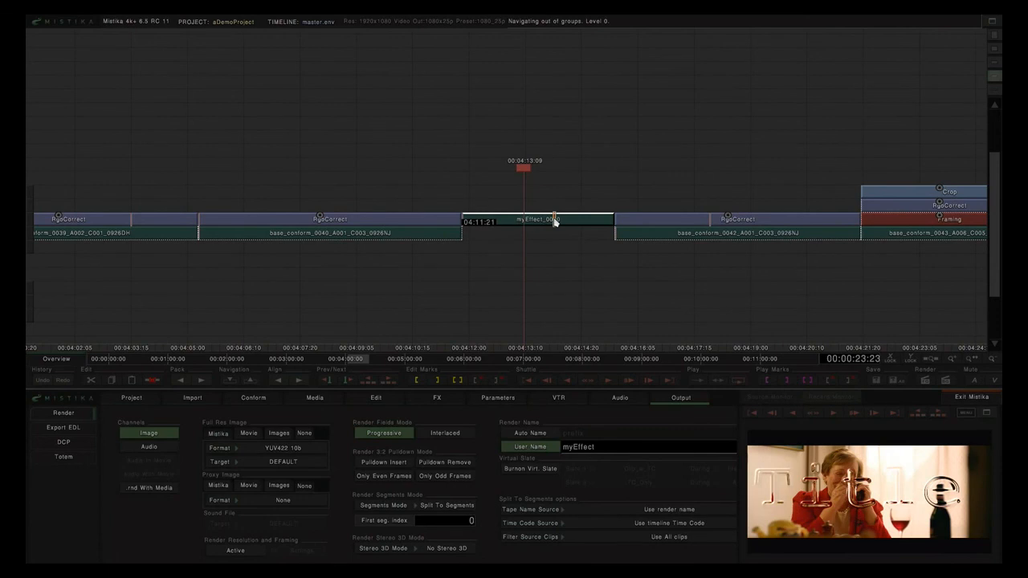
pyautogui.click(546, 234)
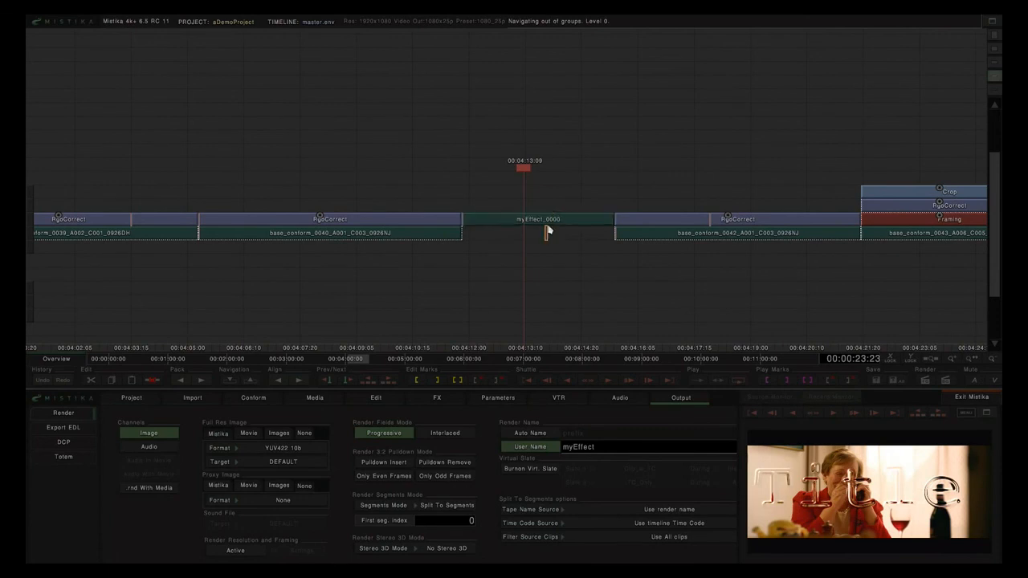
pyautogui.click(551, 219)
# Locate the myEffect render folder in the project's media and preview myEffect_0000.clp.
pyautogui.click(314, 399)
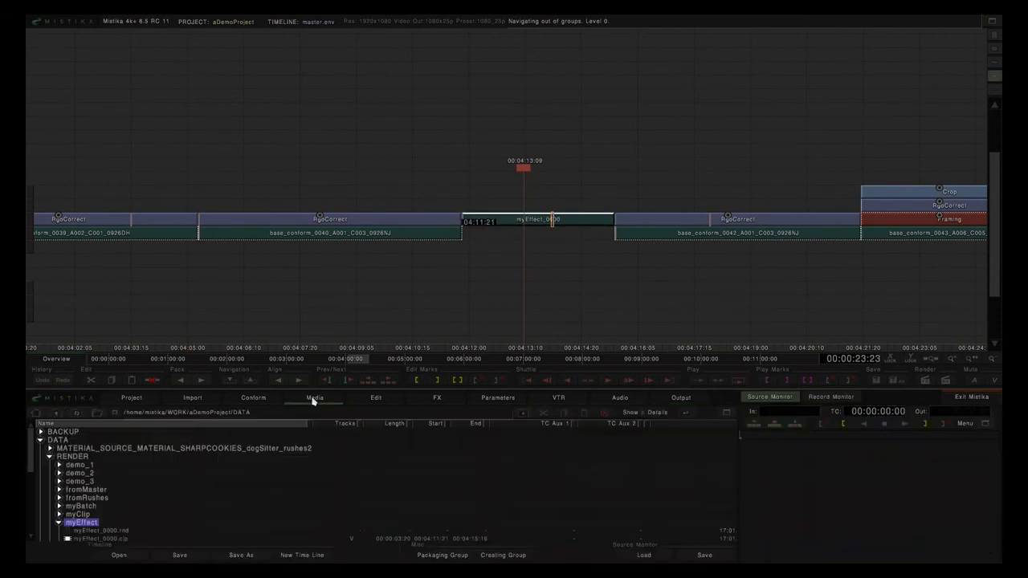
pyautogui.scroll(-3, 34, 450)
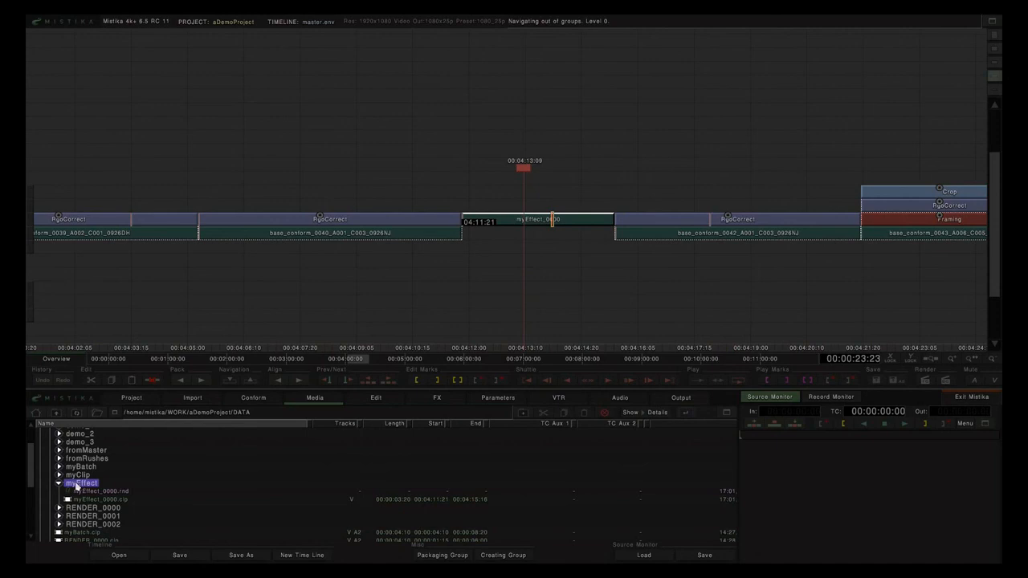
pyautogui.click(88, 500)
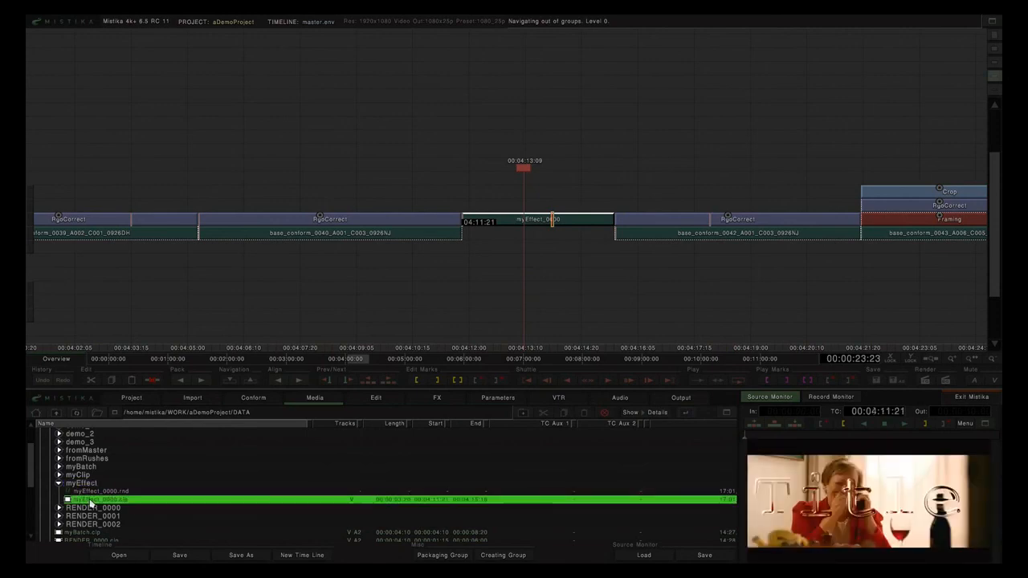
# Place myEffect_0000.clp in the timeline and delete it again.
pyautogui.moveTo(91, 502); pyautogui.dragTo(593, 205)
pyautogui.click(579, 136)
pyautogui.press('Delete')
# Load myEffect_0000.rnd, place its group directly beneath the rendered clip and check the effect stack inside.
pyautogui.doubleClick(125, 492)
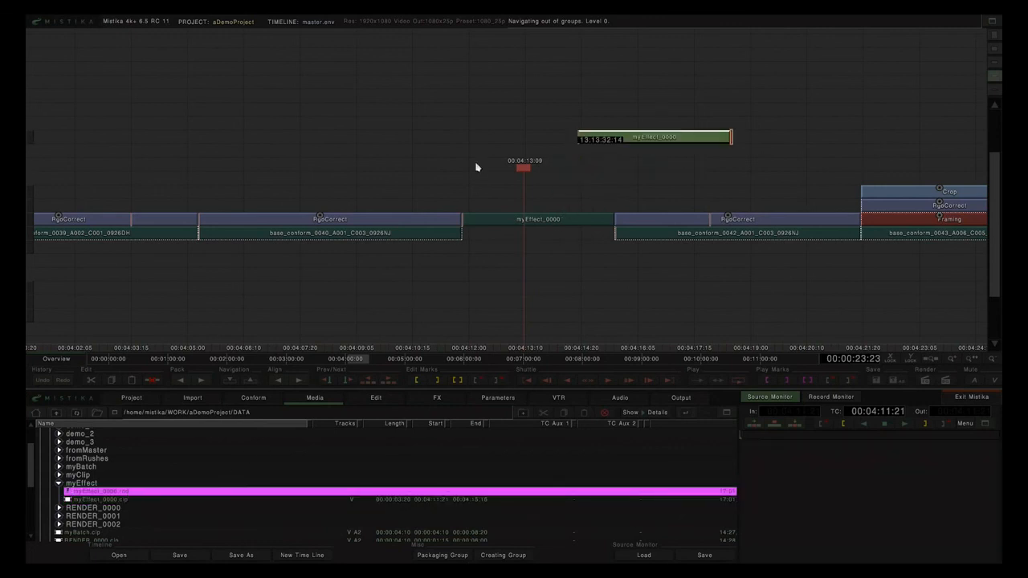
pyautogui.click(595, 233)
pyautogui.click(575, 136)
pyautogui.moveTo(575, 135); pyautogui.dragTo(585, 227)
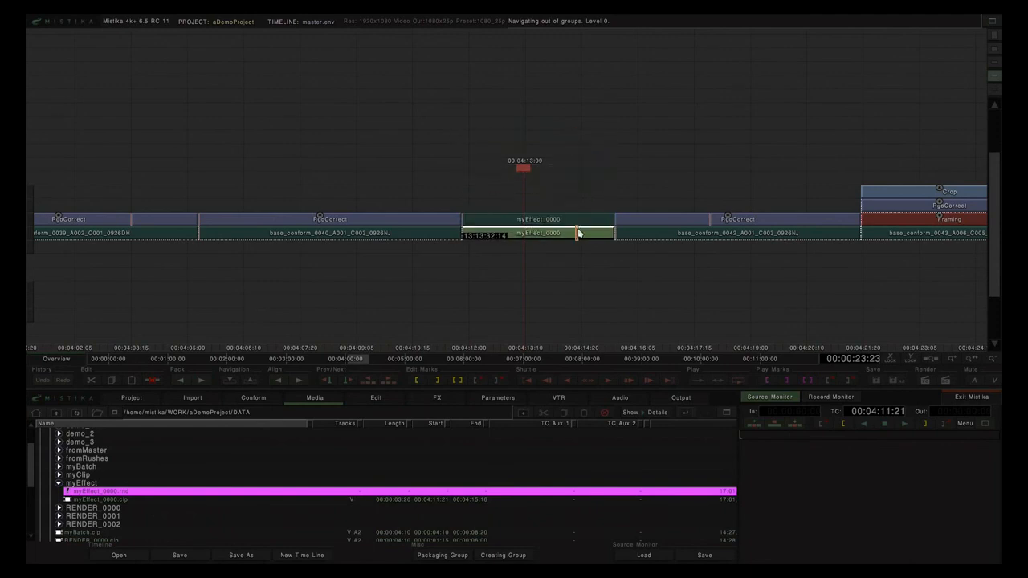
pyautogui.doubleClick(578, 233)
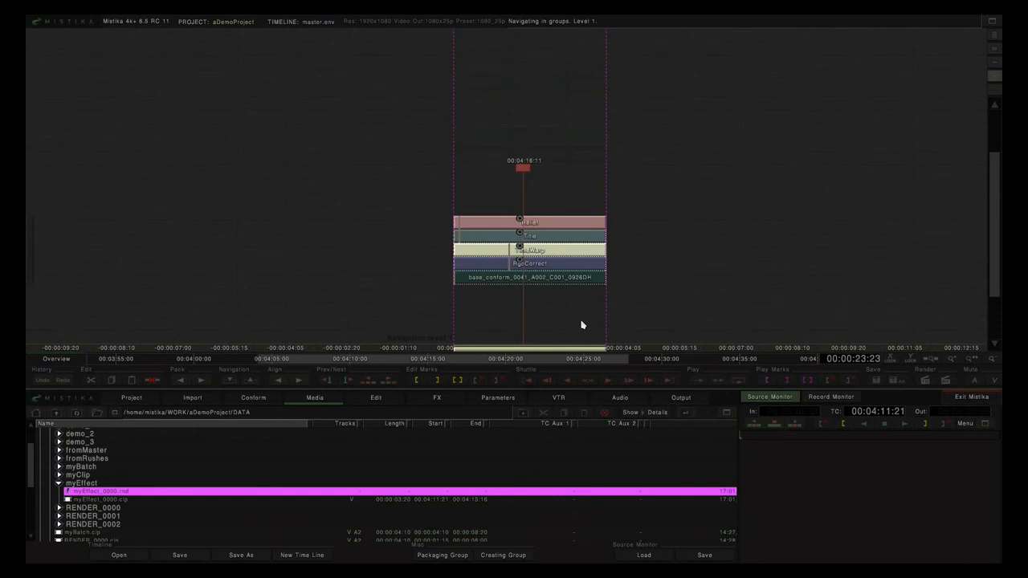
pyautogui.doubleClick(542, 292)
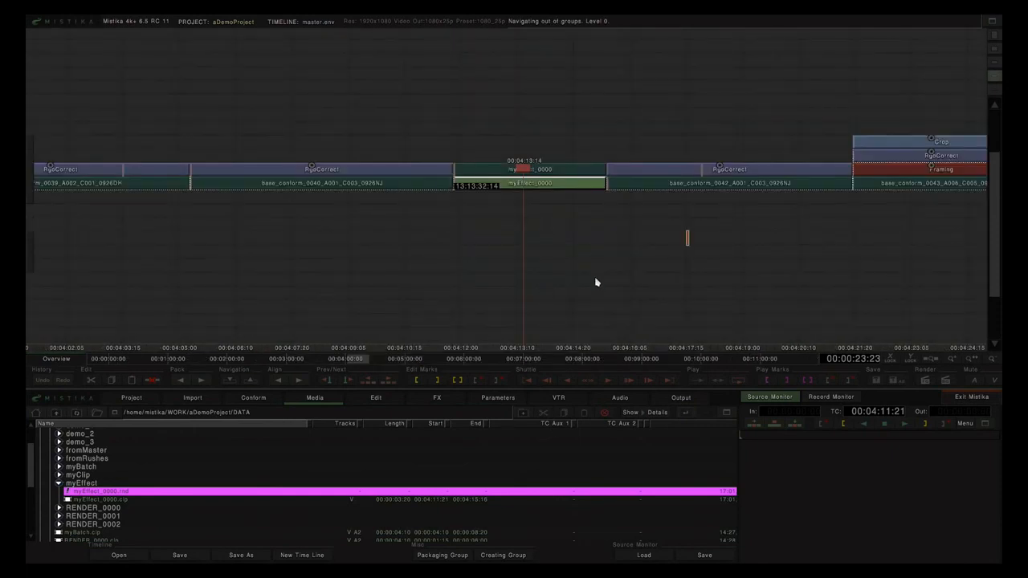
# Return to the output settings and open the EDL export options, with the clips before myEffect_0000 in view.
pyautogui.click(681, 398)
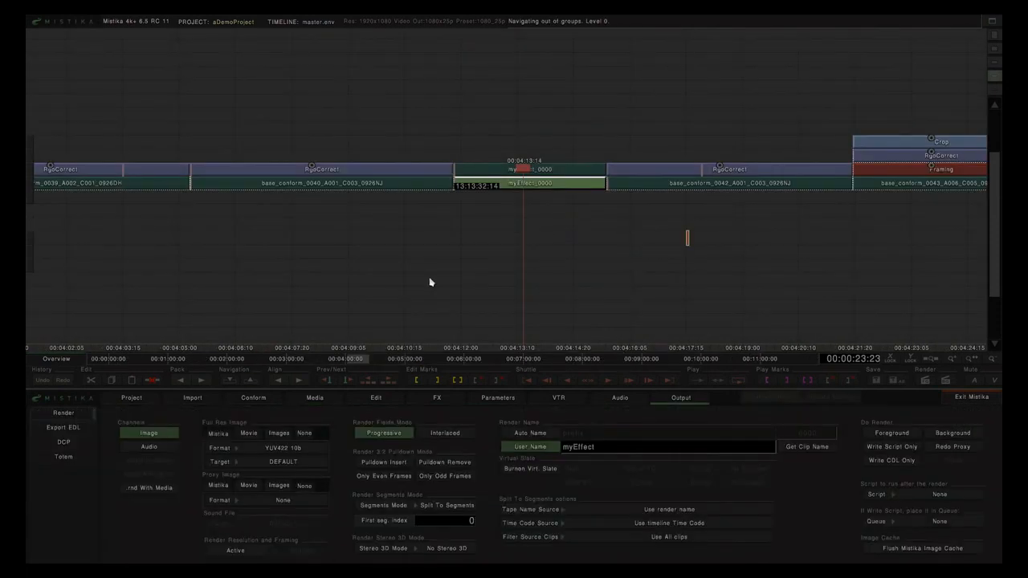
pyautogui.scroll(-2, 474, 283)
pyautogui.moveTo(309, 277); pyautogui.dragTo(697, 299)
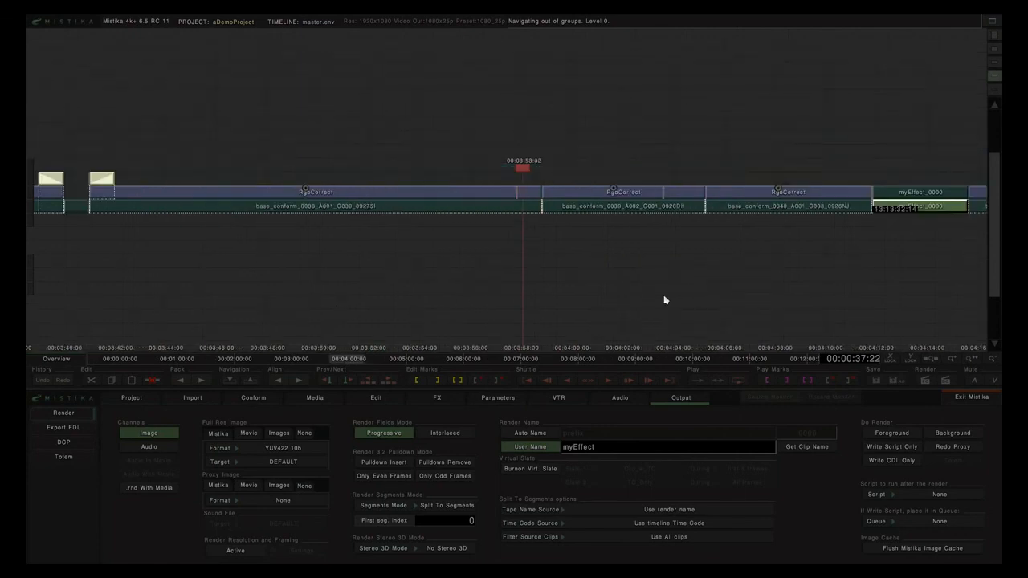
pyautogui.scroll(-1, 666, 297)
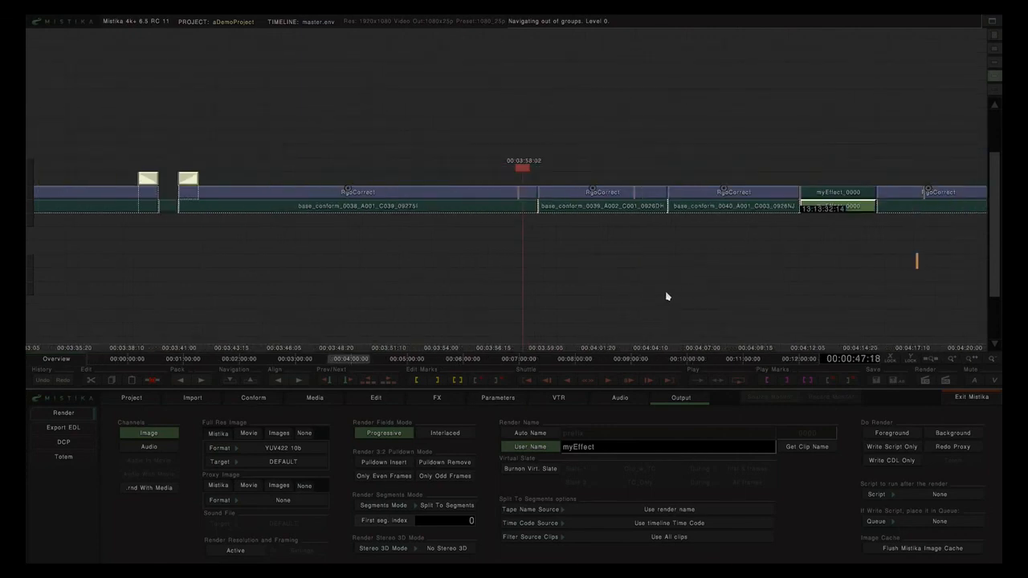
pyautogui.click(61, 433)
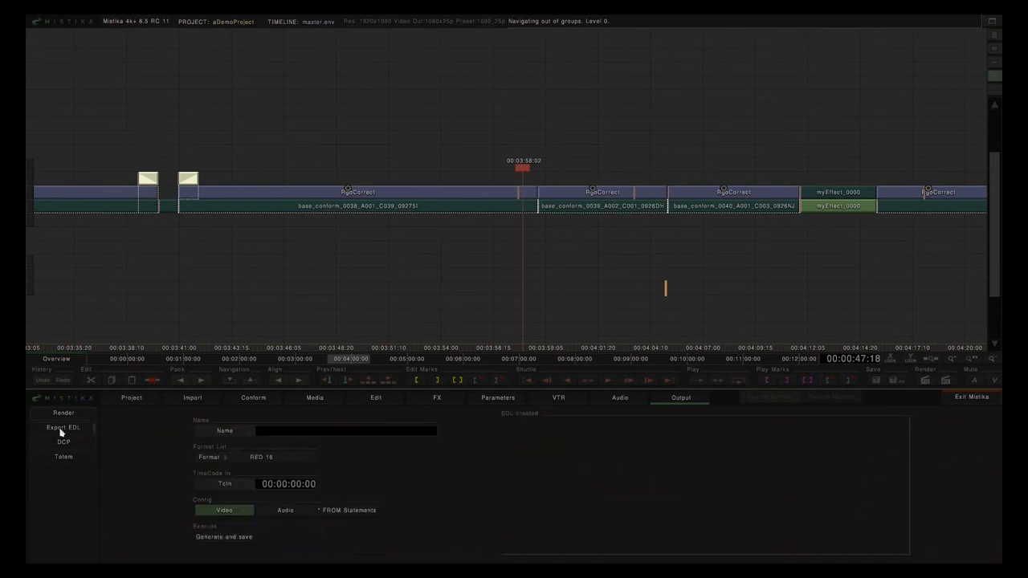
# Mute the effects over the three clips before myEffect_0000, select those clips and set the edit marks around them.
pyautogui.moveTo(244, 175); pyautogui.dragTo(689, 194)
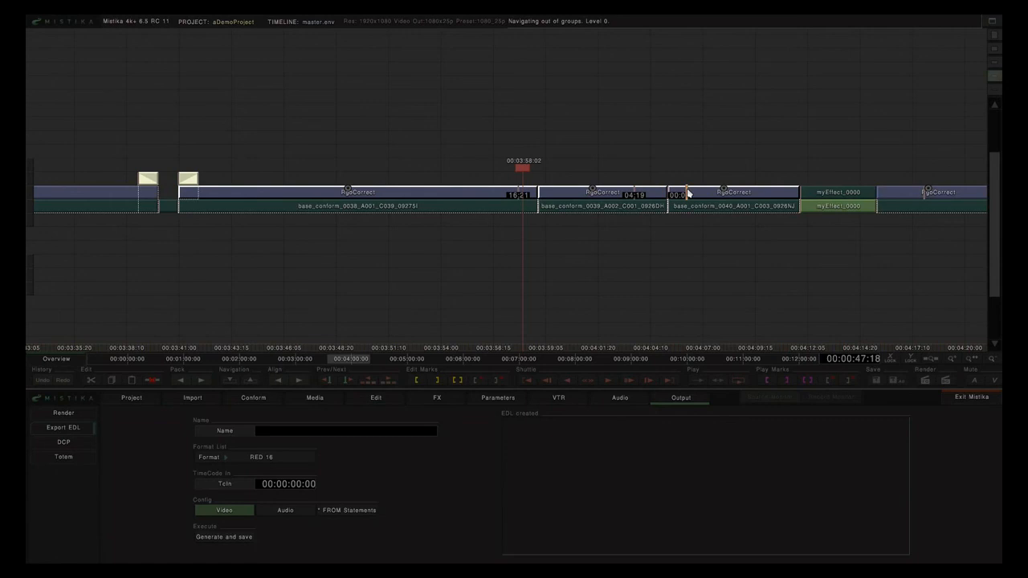
pyautogui.press('Delete')
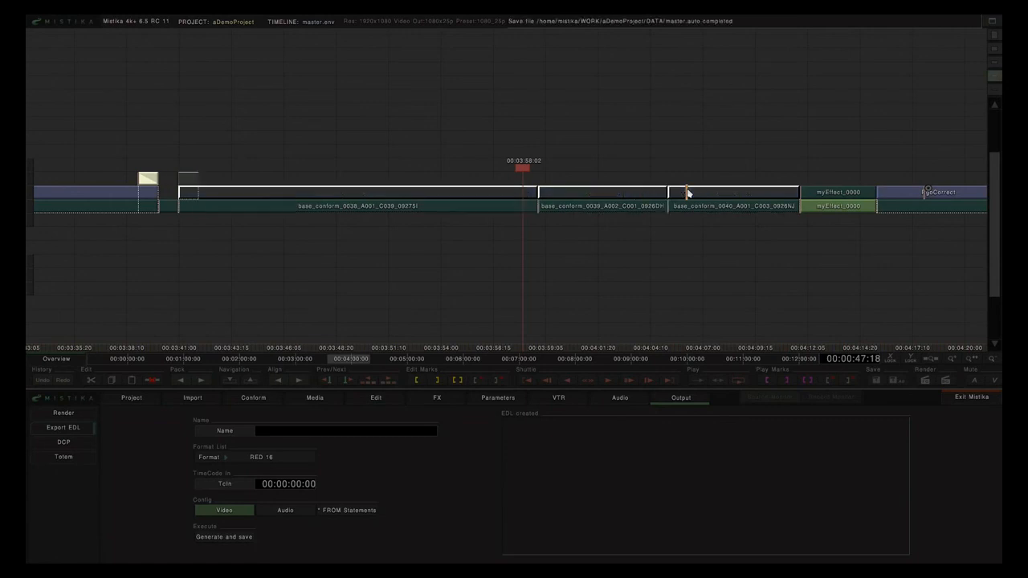
pyautogui.moveTo(190, 149); pyautogui.dragTo(727, 224)
pyautogui.press('x')
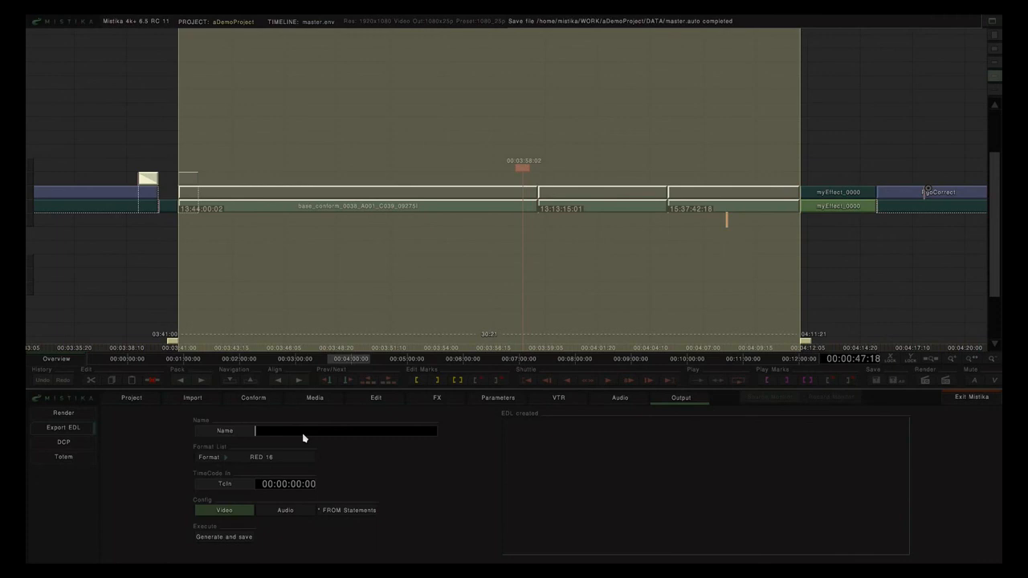
# Generate and save a RED 16 EDL named myEditList with video and FROM statements enabled.
pyautogui.write('myEditLis')
pyautogui.click(273, 457)
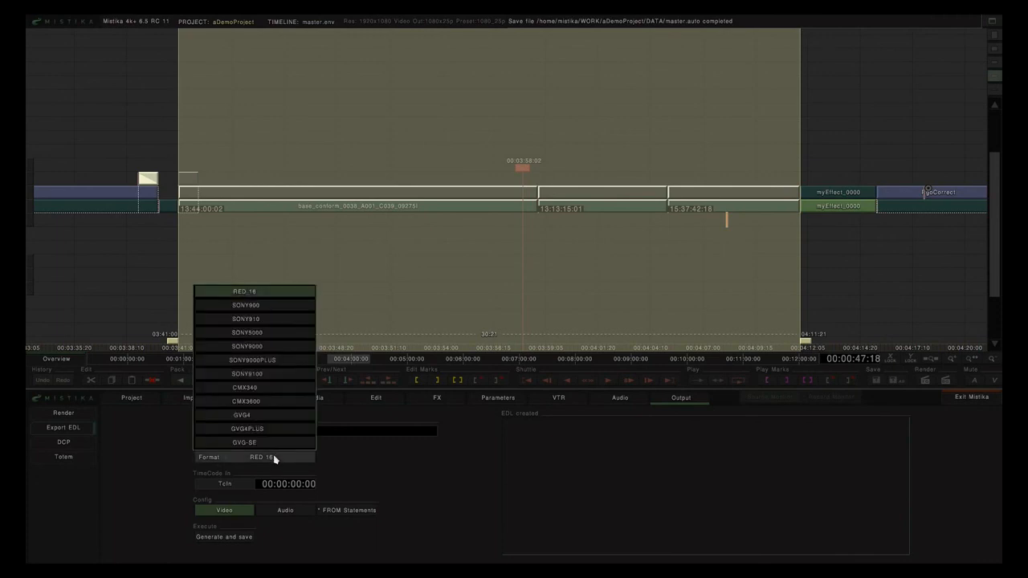
pyautogui.click(247, 292)
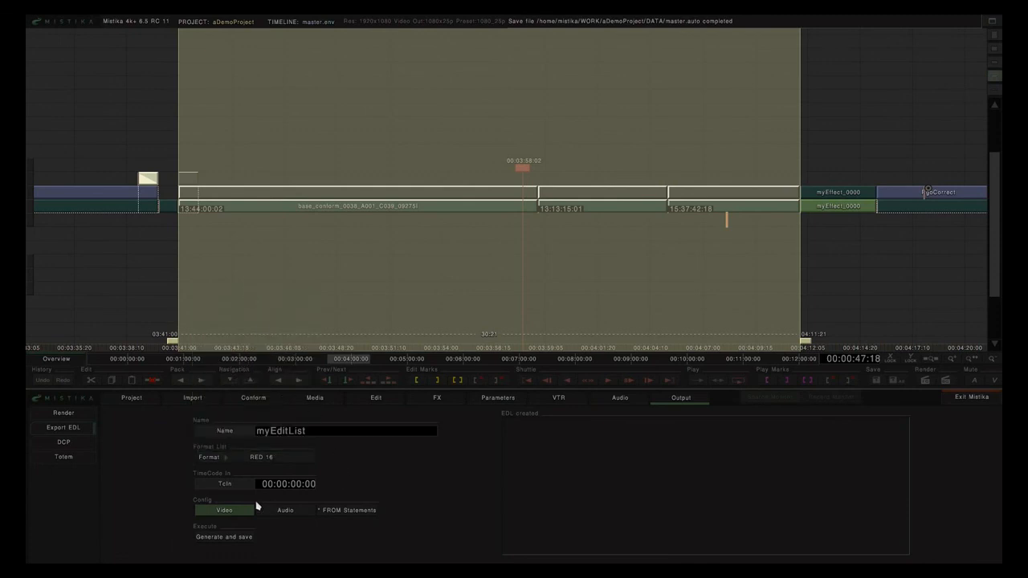
pyautogui.click(351, 517)
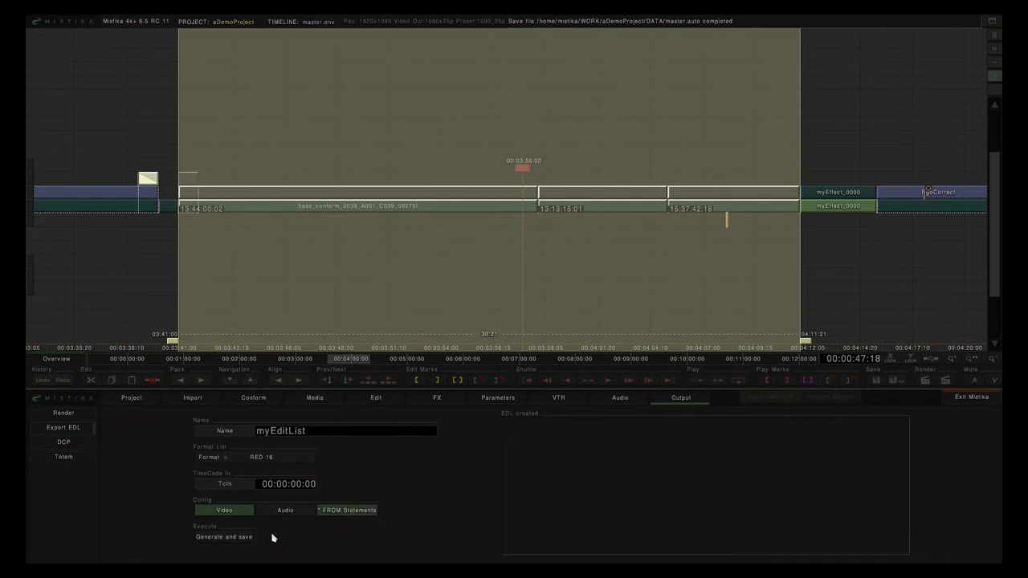
pyautogui.click(223, 537)
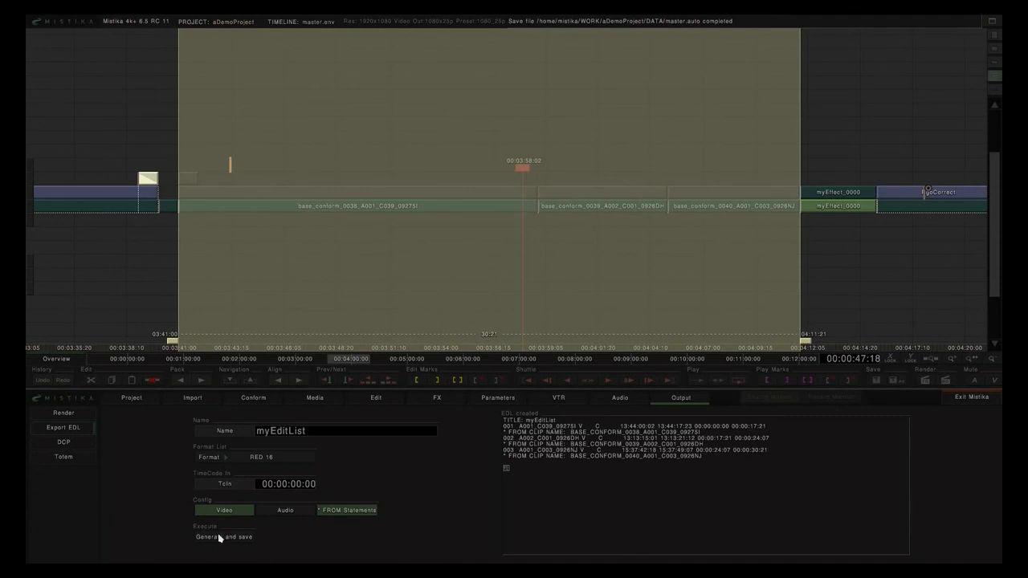